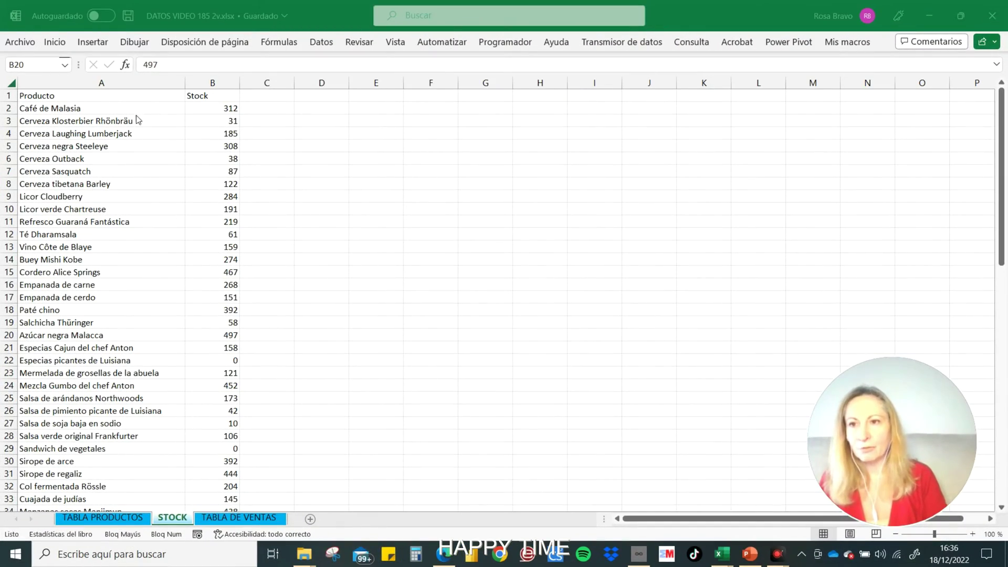
On the TABLA PRODUCTOS sheet, browse the Producto list from Café de Malasia down and back up.
{"action": "left_click", "coordinate": [92, 520]}
{"action": "left_click", "coordinate": [211, 109]}
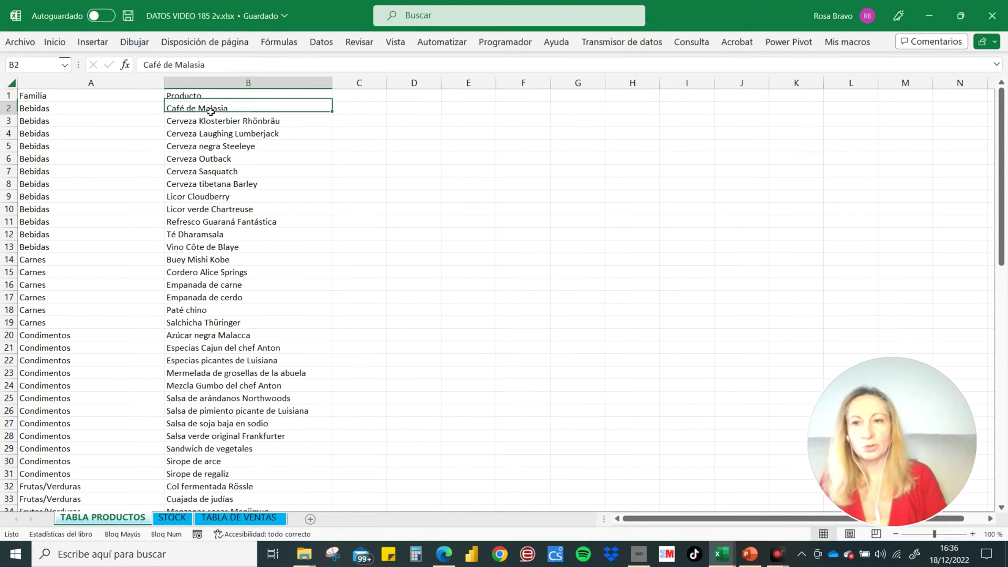
{"action": "key", "text": "Down"}
{"action": "key", "text": "Down"}
{"action": "key", "text": "Down"}
{"action": "key", "text": "Down"}
{"action": "key", "text": "Down"}
{"action": "key", "text": "Down"}
{"action": "key", "text": "Down"}
{"action": "key", "text": "Down"}
{"action": "key", "text": "Down"}
{"action": "key", "text": "Down"}
{"action": "key", "text": "Down"}
{"action": "key", "text": "Down"}
{"action": "key", "text": "Down"}
{"action": "key", "text": "Down"}
{"action": "key", "text": "Down"}
{"action": "key", "text": "Down"}
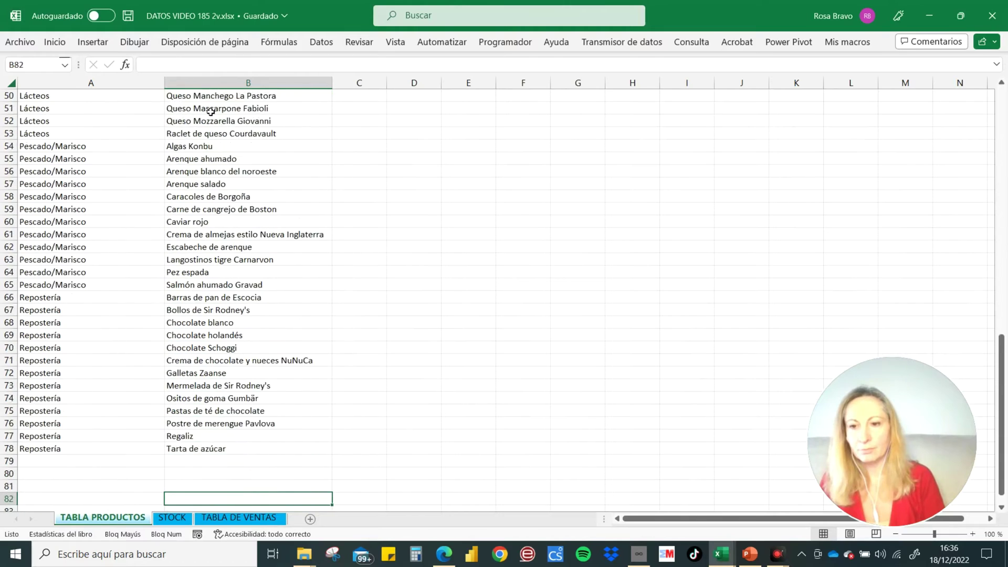
{"action": "key", "text": "Down"}
{"action": "key", "text": "Down"}
{"action": "key", "text": "Down"}
{"action": "key", "text": "Up"}
{"action": "key", "text": "Up"}
{"action": "key", "text": "Up"}
{"action": "key", "text": "Up"}
{"action": "key", "text": "Up"}
{"action": "key", "text": "Up"}
{"action": "key", "text": "Up"}
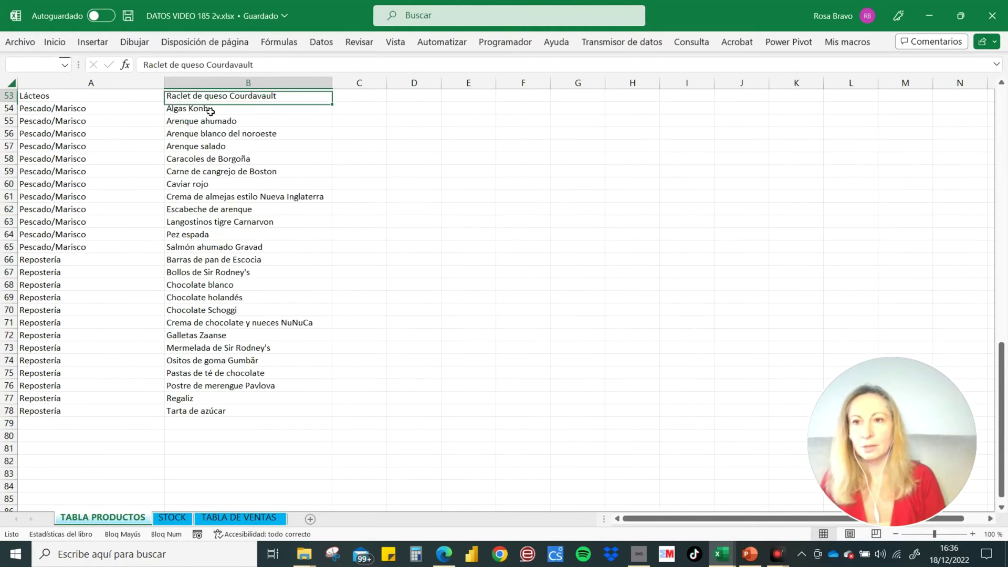
{"action": "key", "text": "Up"}
{"action": "key", "text": "Up"}
{"action": "key", "text": "Up"}
{"action": "key", "text": "Up"}
{"action": "key", "text": "Up"}
{"action": "key", "text": "Up"}
{"action": "key", "text": "Up"}
{"action": "key", "text": "Up"}
{"action": "key", "text": "Up"}
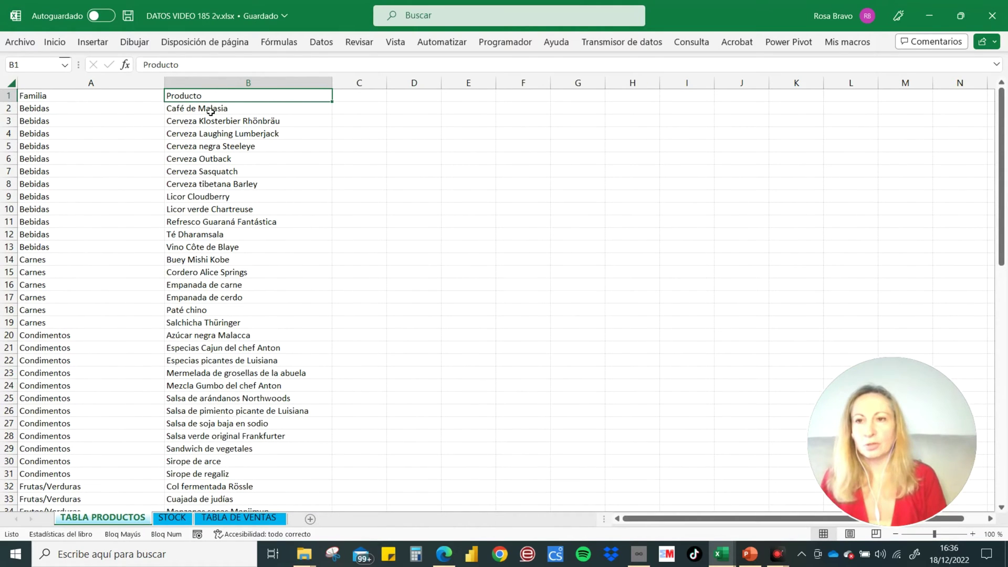
Browse the Familia column entries, then move to the TABLA DE VENTAS sheet.
{"action": "key", "text": "Left"}
{"action": "key", "text": "Down"}
{"action": "key", "text": "Down"}
{"action": "key", "text": "Down"}
{"action": "key", "text": "Down"}
{"action": "key", "text": "Down"}
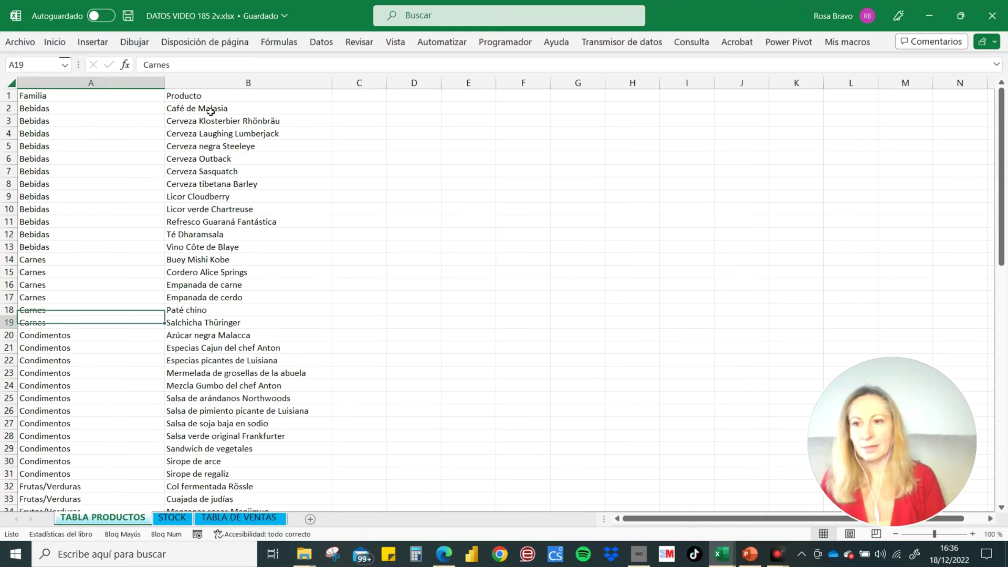
{"action": "key", "text": "Down"}
{"action": "key", "text": "Down"}
{"action": "key", "text": "Down"}
{"action": "key", "text": "Down"}
{"action": "key", "text": "Down"}
{"action": "key", "text": "Down"}
{"action": "key", "text": "Down"}
{"action": "key", "text": "Up"}
{"action": "key", "text": "Up"}
{"action": "key", "text": "Up"}
{"action": "key", "text": "Up"}
{"action": "key", "text": "Up"}
{"action": "key", "text": "Up"}
{"action": "key", "text": "Up"}
{"action": "key", "text": "Up"}
{"action": "key", "text": "Up"}
{"action": "key", "text": "Up"}
{"action": "key", "text": "Up"}
{"action": "key", "text": "Right"}
{"action": "key", "text": "Down"}
{"action": "key", "text": "Down"}
{"action": "key", "text": "Down"}
{"action": "key", "text": "Down"}
{"action": "key", "text": "Down"}
{"action": "key", "text": "Down"}
{"action": "key", "text": "Down"}
{"action": "key", "text": "Down"}
{"action": "key", "text": "Down"}
{"action": "key", "text": "Down"}
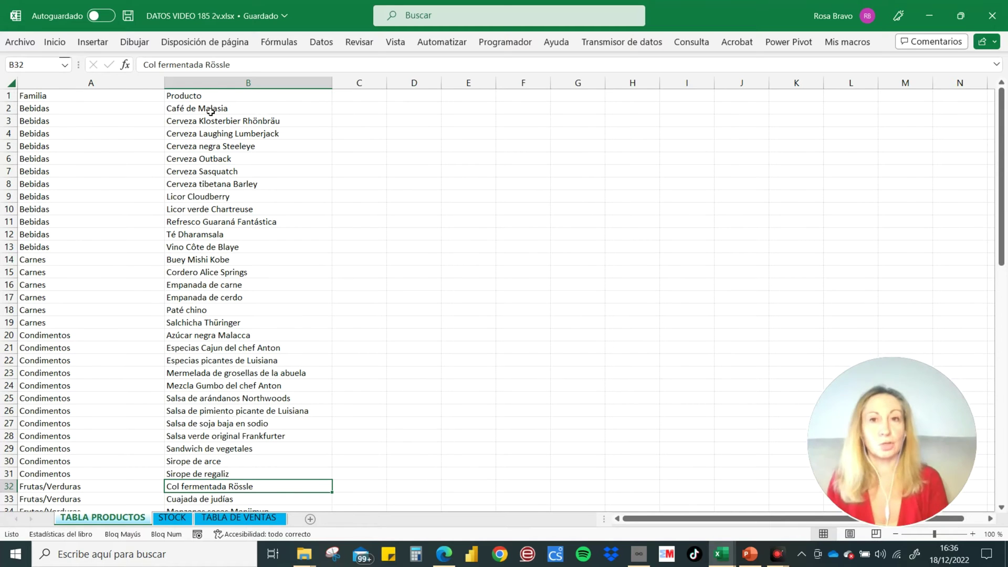
{"action": "left_click", "coordinate": [231, 518]}
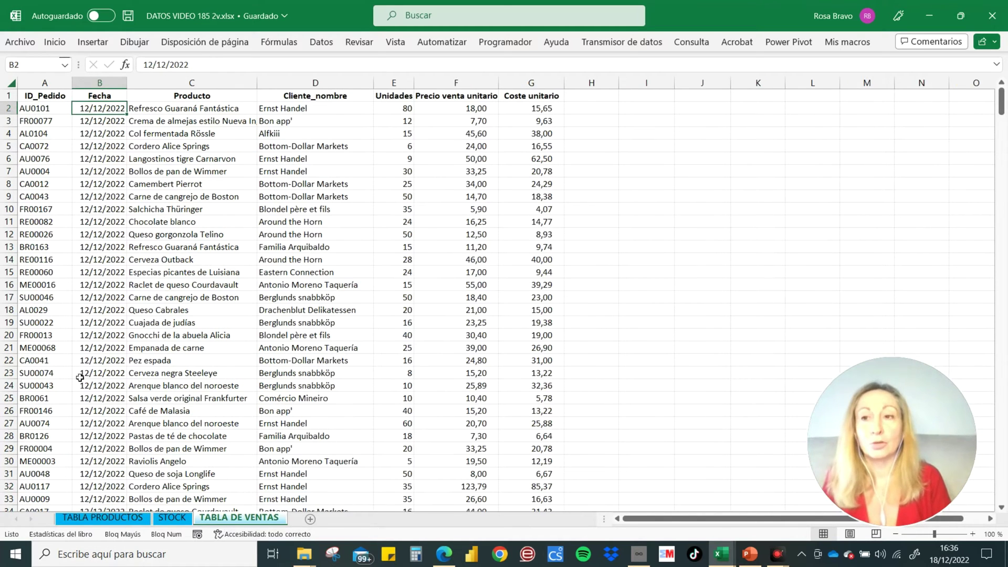
Browse the TABLA DE VENTAS orders across Producto, Fecha and unit price columns and down the rows.
{"action": "left_click", "coordinate": [44, 110]}
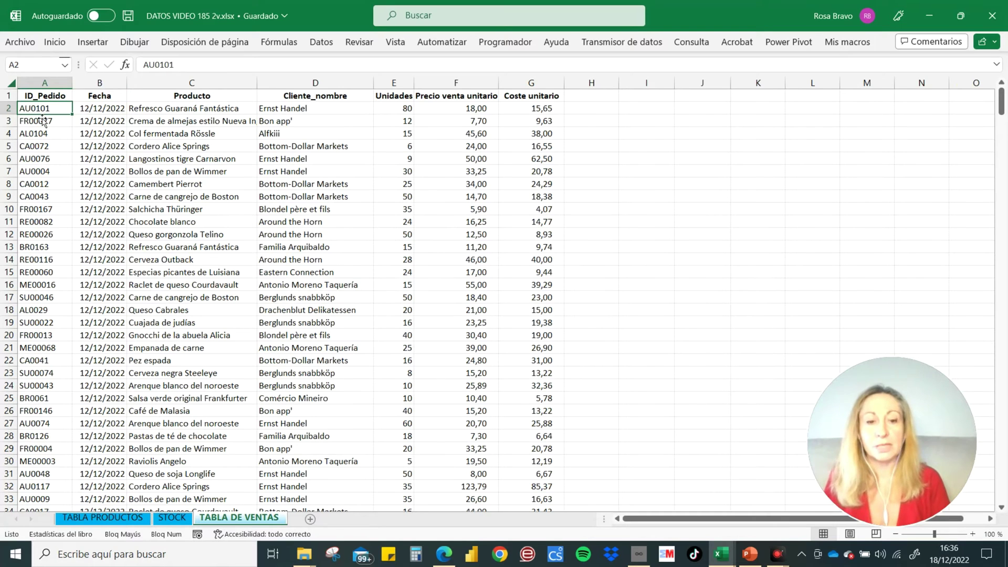
{"action": "key", "text": "Right"}
{"action": "key", "text": "Right"}
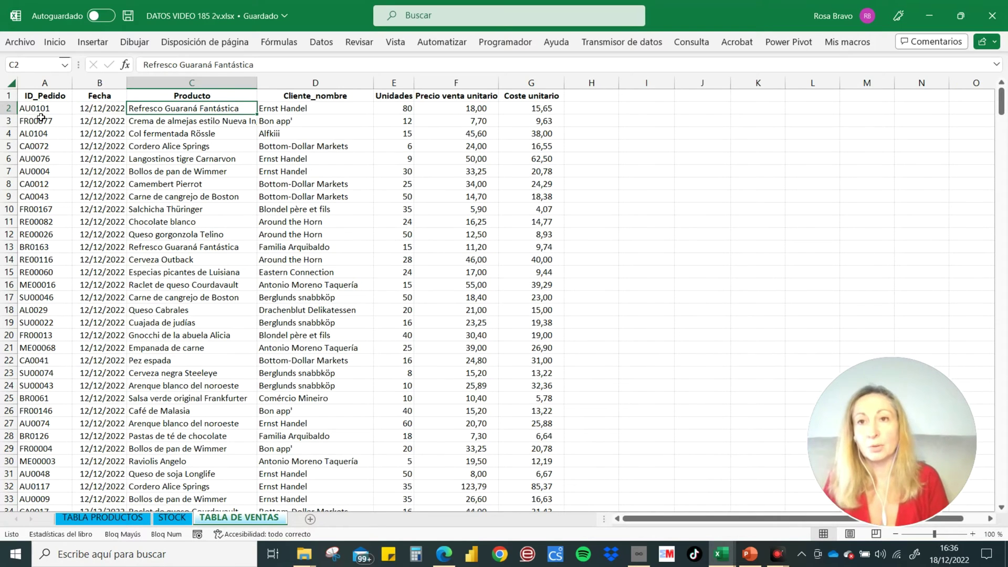
{"action": "key", "text": "Right"}
{"action": "key", "text": "Right"}
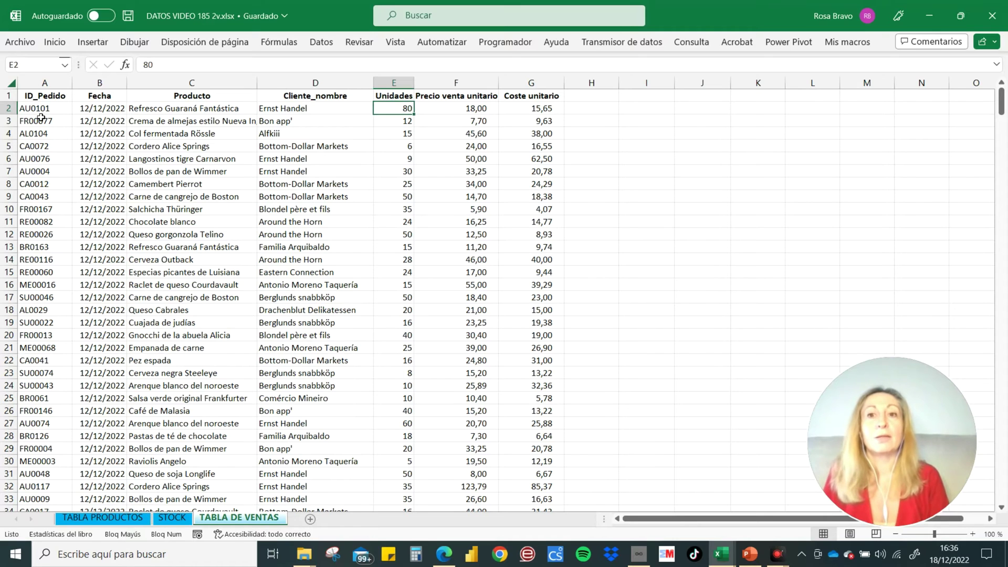
{"action": "key", "text": "Right"}
{"action": "key", "text": "Right"}
{"action": "key", "text": "Left"}
{"action": "key", "text": "Left"}
{"action": "key", "text": "Left"}
{"action": "key", "text": "Left"}
{"action": "key", "text": "Left"}
{"action": "key", "text": "Down"}
{"action": "key", "text": "Down"}
{"action": "key", "text": "Down"}
{"action": "key", "text": "Down"}
{"action": "key", "text": "Down"}
{"action": "key", "text": "Down"}
{"action": "key", "text": "Down"}
{"action": "key", "text": "Down"}
{"action": "key", "text": "Down"}
{"action": "key", "text": "Down"}
{"action": "key", "text": "Down"}
{"action": "key", "text": "Down"}
{"action": "key", "text": "Down"}
{"action": "key", "text": "Down"}
{"action": "key", "text": "Down"}
{"action": "key", "text": "Down"}
{"action": "key", "text": "Down"}
{"action": "key", "text": "Down"}
{"action": "key", "text": "Down"}
{"action": "key", "text": "Down"}
{"action": "key", "text": "Down"}
{"action": "key", "text": "Down"}
{"action": "key", "text": "Down"}
{"action": "key", "text": "Down"}
{"action": "key", "text": "Down"}
{"action": "key", "text": "Down"}
{"action": "key", "text": "Down"}
{"action": "key", "text": "Down"}
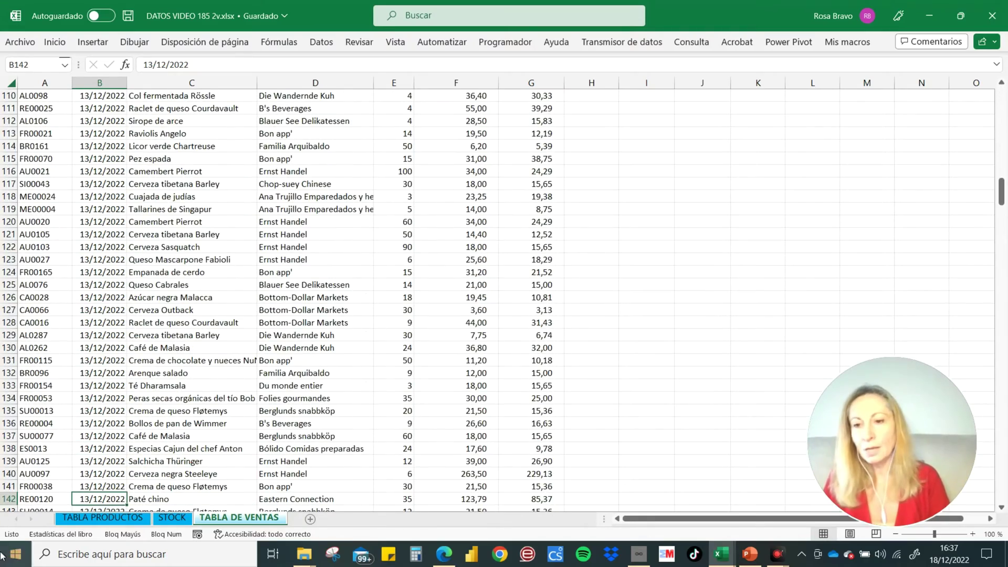
On the STOCK sheet, review product names and their stock quantities down to around row 25.
{"action": "left_click", "coordinate": [179, 517]}
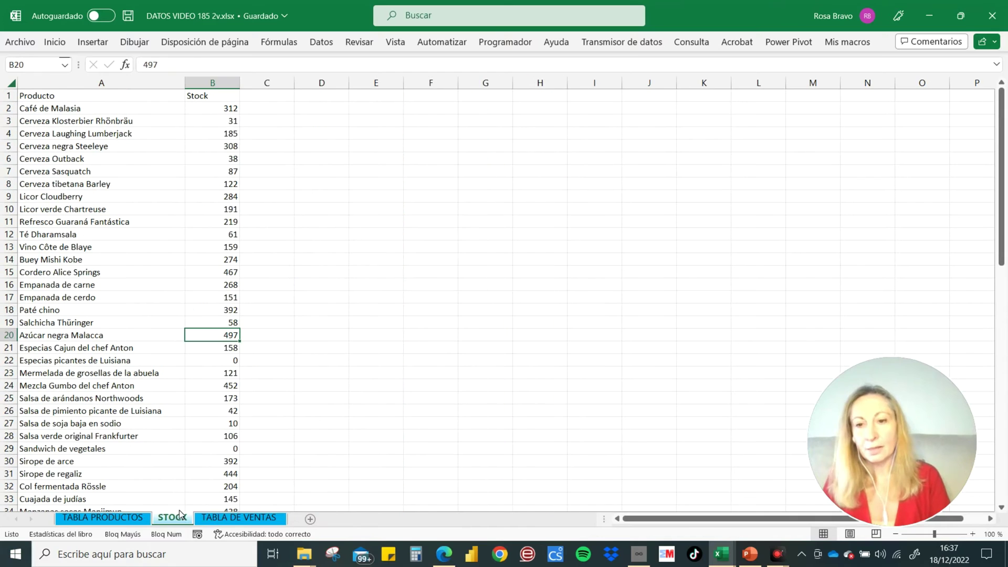
{"action": "left_click", "coordinate": [101, 113]}
{"action": "key", "text": "Down"}
{"action": "key", "text": "Down"}
{"action": "key", "text": "Down"}
{"action": "key", "text": "Down"}
{"action": "key", "text": "Down"}
{"action": "key", "text": "Down"}
{"action": "key", "text": "Right"}
{"action": "key", "text": "Up"}
{"action": "key", "text": "Up"}
{"action": "key", "text": "Up"}
{"action": "key", "text": "Up"}
{"action": "key", "text": "Up"}
{"action": "key", "text": "Down"}
{"action": "key", "text": "Down"}
{"action": "key", "text": "Down"}
{"action": "key", "text": "Down"}
{"action": "key", "text": "Down"}
{"action": "key", "text": "Down"}
{"action": "key", "text": "Down"}
{"action": "key", "text": "Down"}
{"action": "key", "text": "Down"}
{"action": "key", "text": "Up"}
{"action": "key", "text": "Left"}
{"action": "key", "text": "Right"}
{"action": "key", "text": "Down"}
{"action": "key", "text": "Down"}
{"action": "key", "text": "Down"}
{"action": "key", "text": "Down"}
{"action": "key", "text": "Down"}
{"action": "key", "text": "Down"}
{"action": "key", "text": "Down"}
{"action": "key", "text": "Up"}
{"action": "key", "text": "Up"}
{"action": "key", "text": "Up"}
{"action": "key", "text": "Up"}
{"action": "key", "text": "Left"}
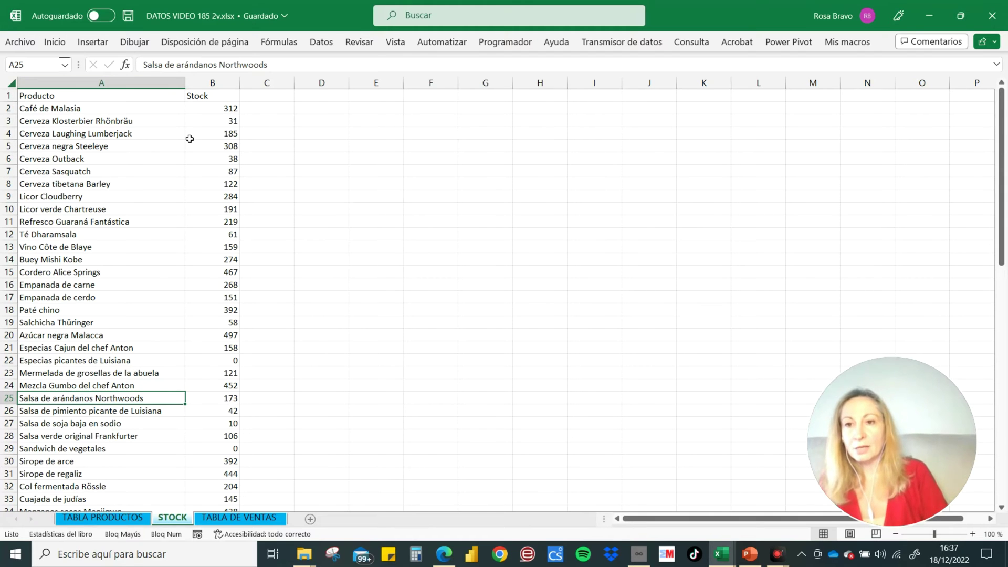
Flip between the TABLA PRODUCTOS, STOCK and TABLA DE VENTAS sheets, ending on TABLA DE VENTAS.
{"action": "left_click", "coordinate": [103, 518]}
{"action": "left_click", "coordinate": [172, 518]}
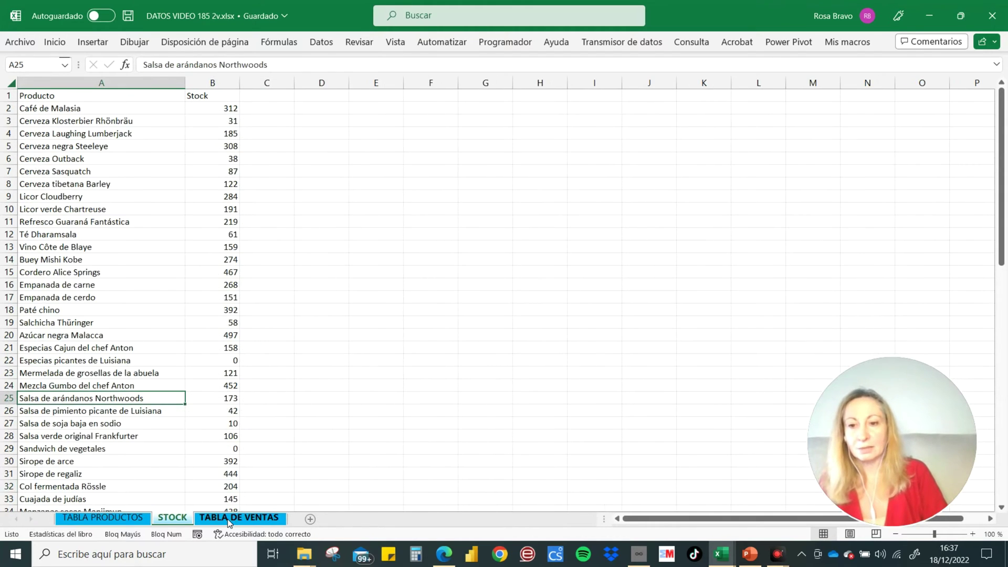
{"action": "left_click", "coordinate": [239, 518]}
{"action": "left_click", "coordinate": [103, 518]}
{"action": "left_click", "coordinate": [172, 517]}
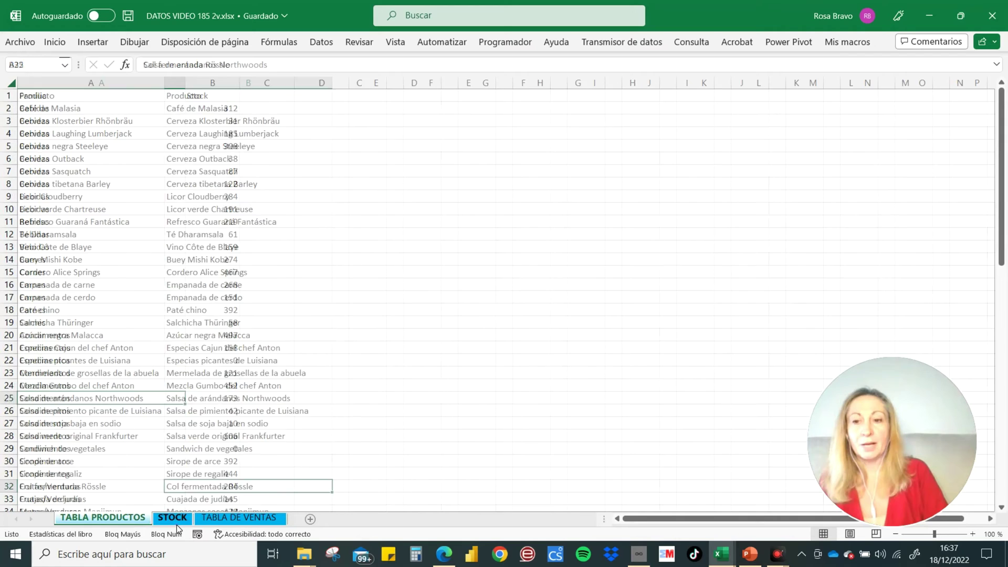
{"action": "left_click", "coordinate": [238, 519]}
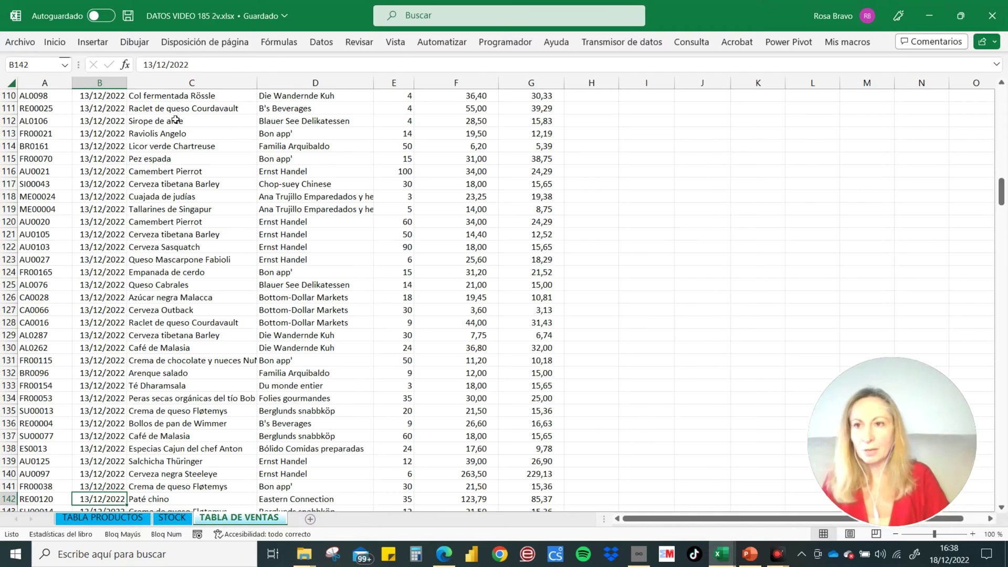
{"action": "left_click", "coordinate": [20, 42]}
In a new blank workbook, import DATOS VIDEO 185 2v.xlsx through Get Data > From Excel Workbook.
{"action": "left_click", "coordinate": [191, 242]}
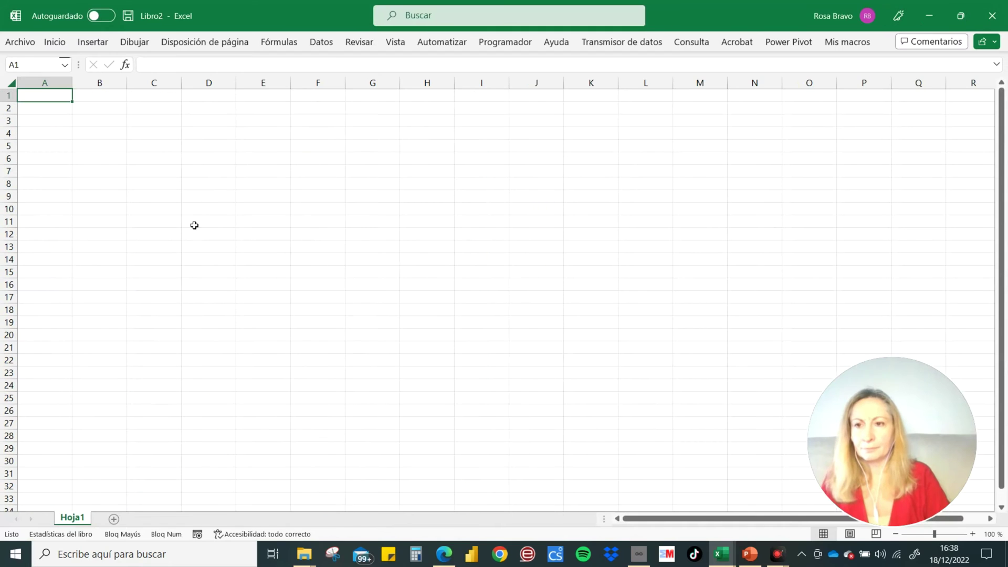
{"action": "left_click", "coordinate": [313, 43]}
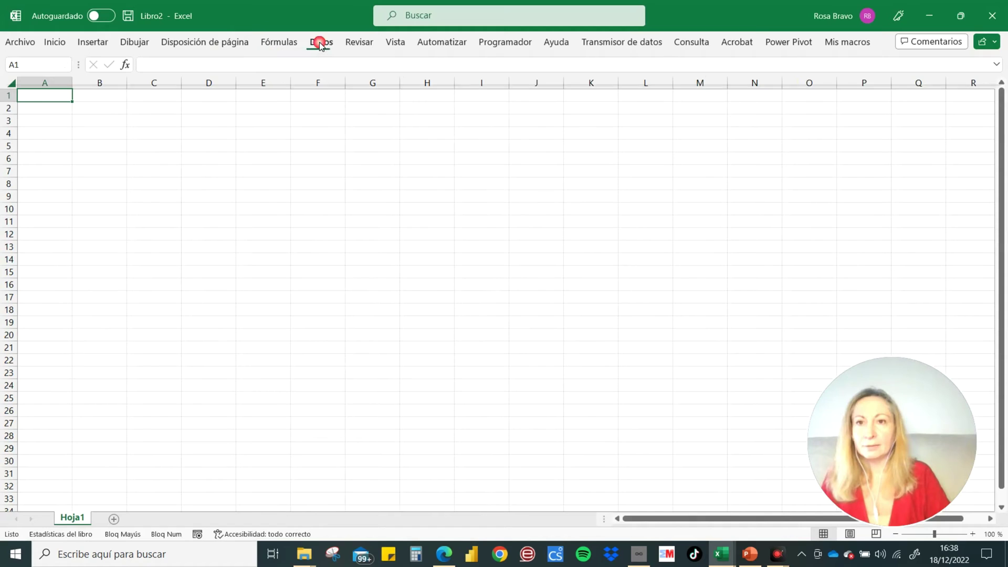
{"action": "left_click", "coordinate": [40, 92]}
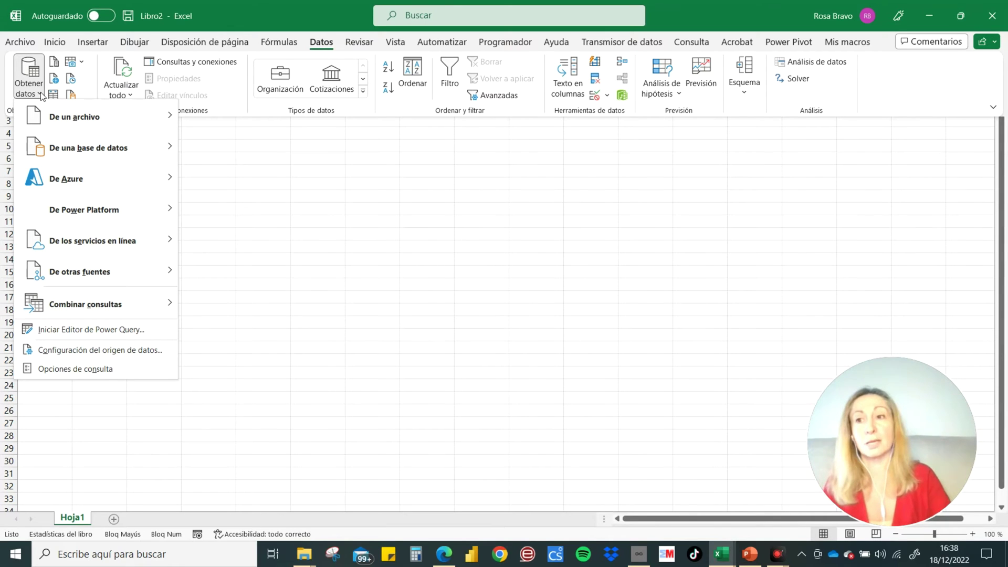
{"action": "mouse_move", "coordinate": [74, 117]}
{"action": "left_click", "coordinate": [225, 122]}
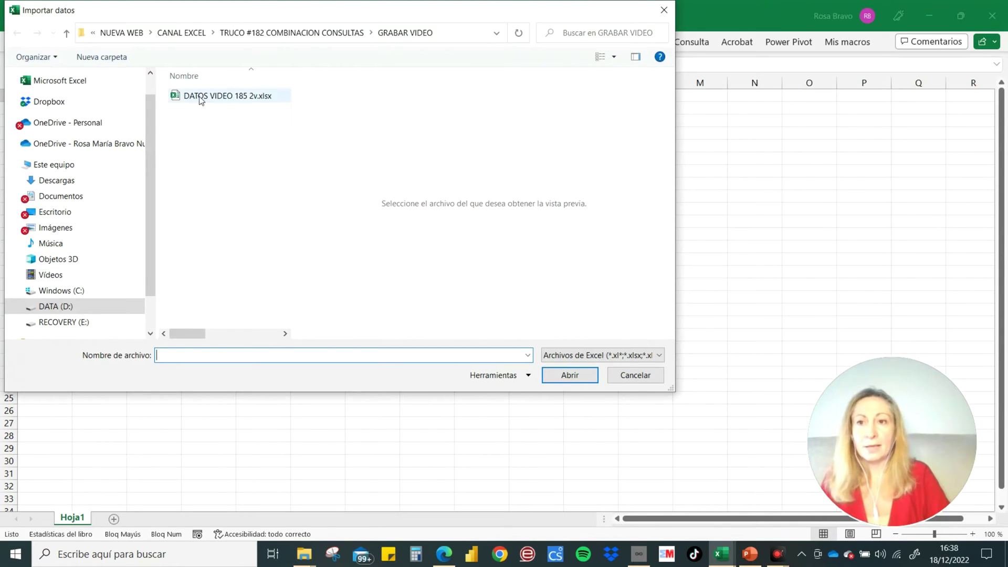
{"action": "left_click", "coordinate": [202, 96]}
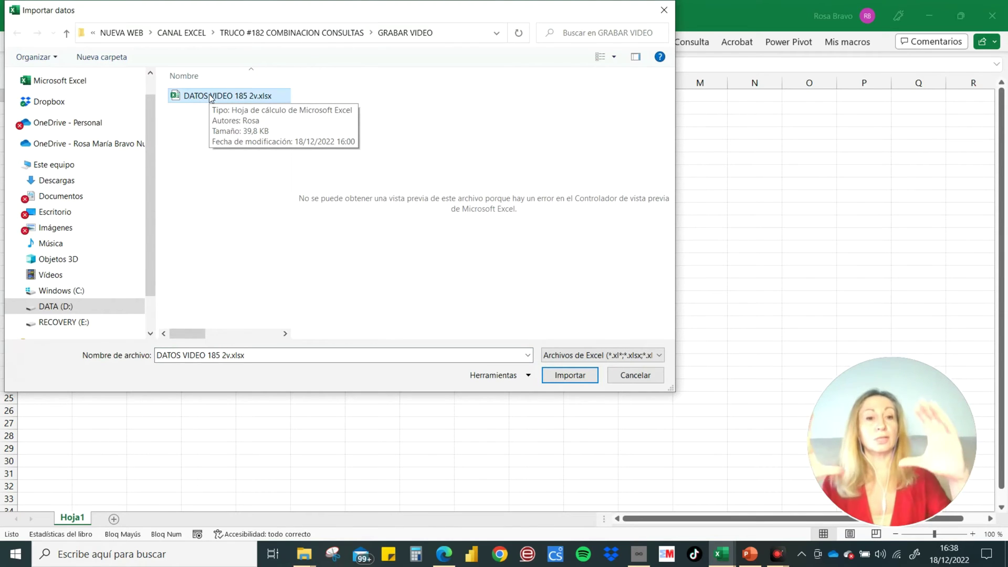
{"action": "left_click", "coordinate": [555, 377]}
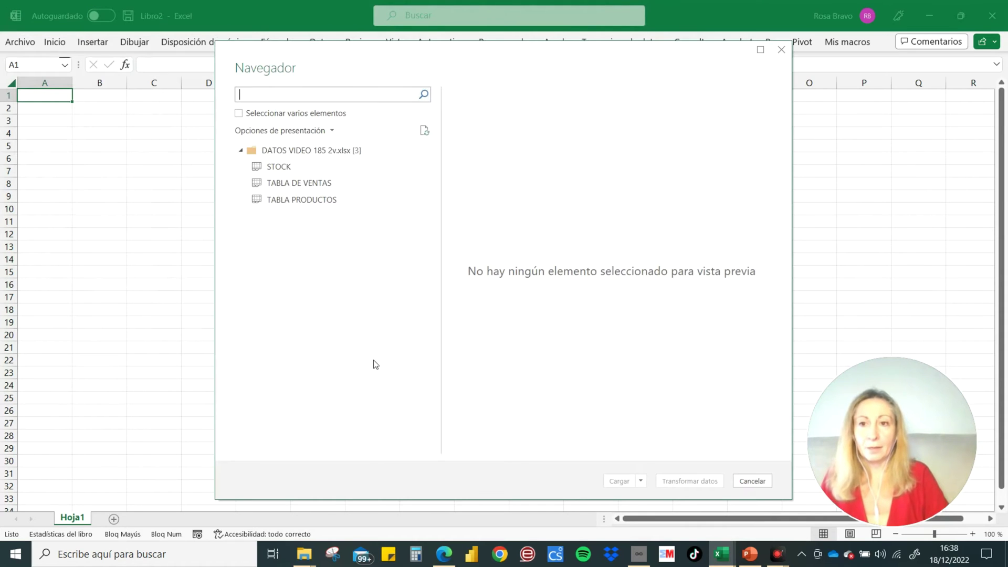
Select the STOCK, TABLA DE VENTAS and TABLA PRODUCTOS tables in Navigator and choose Transform Data.
{"action": "left_click", "coordinate": [239, 114]}
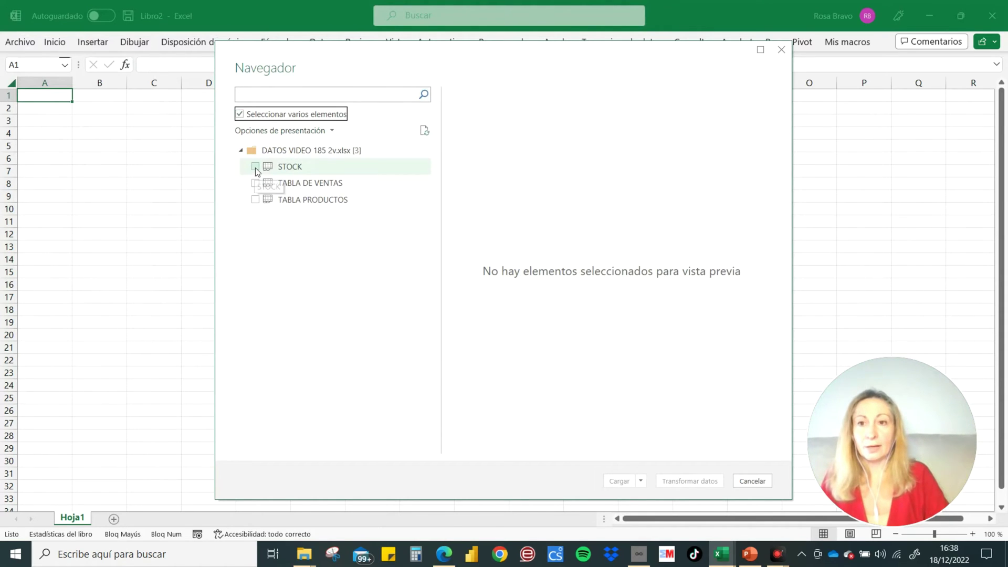
{"action": "left_click", "coordinate": [255, 167]}
{"action": "left_click", "coordinate": [255, 199]}
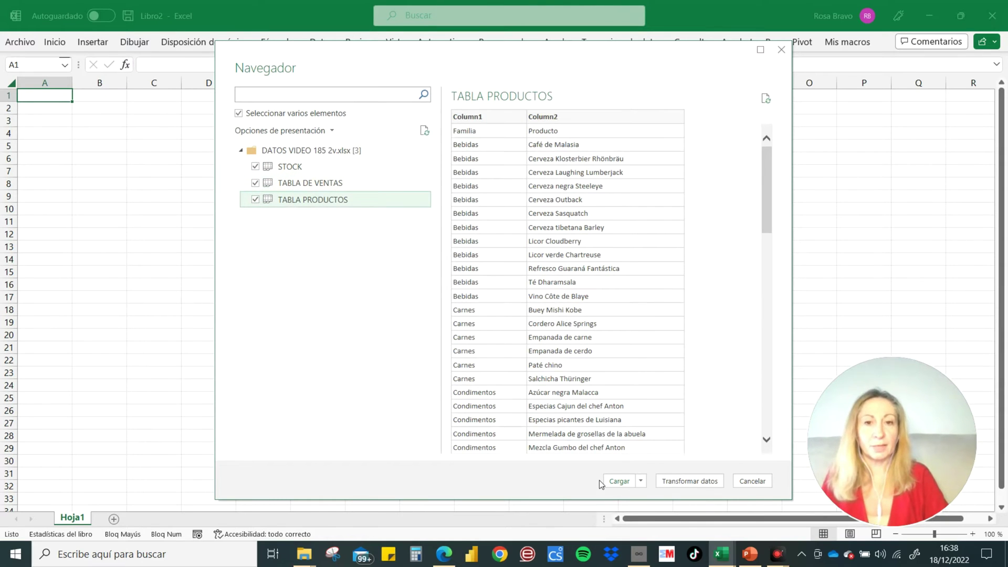
{"action": "left_click", "coordinate": [684, 482]}
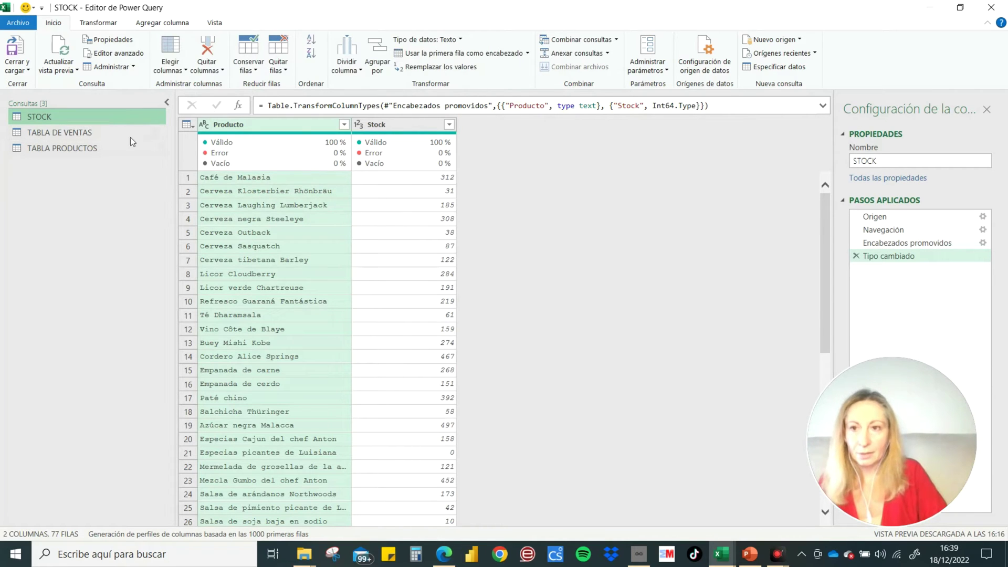
Promote the first row of TABLA PRODUCTOS to headers Familia and Producto, then select TABLA DE VENTAS.
{"action": "left_click", "coordinate": [71, 132]}
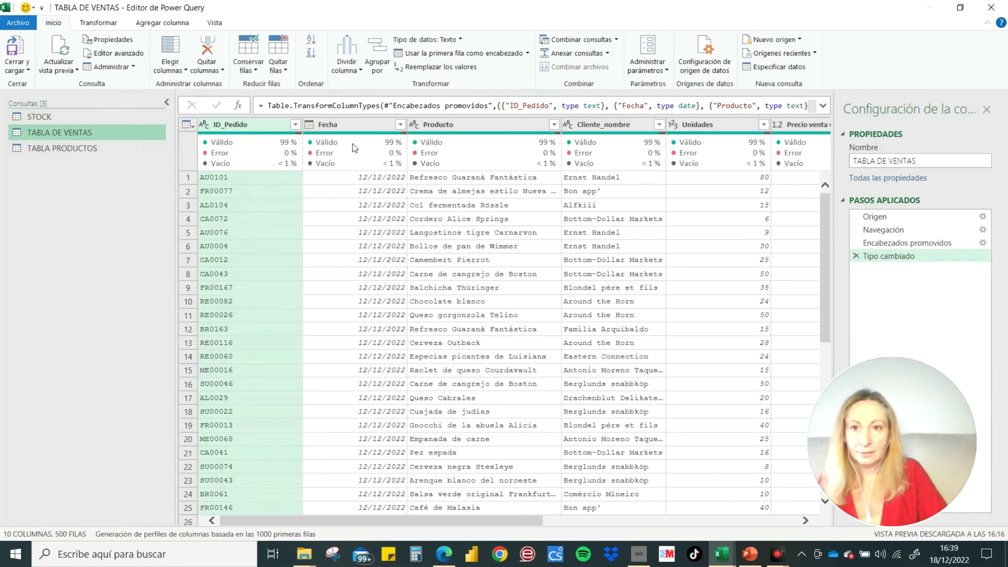
{"action": "left_click", "coordinate": [81, 148]}
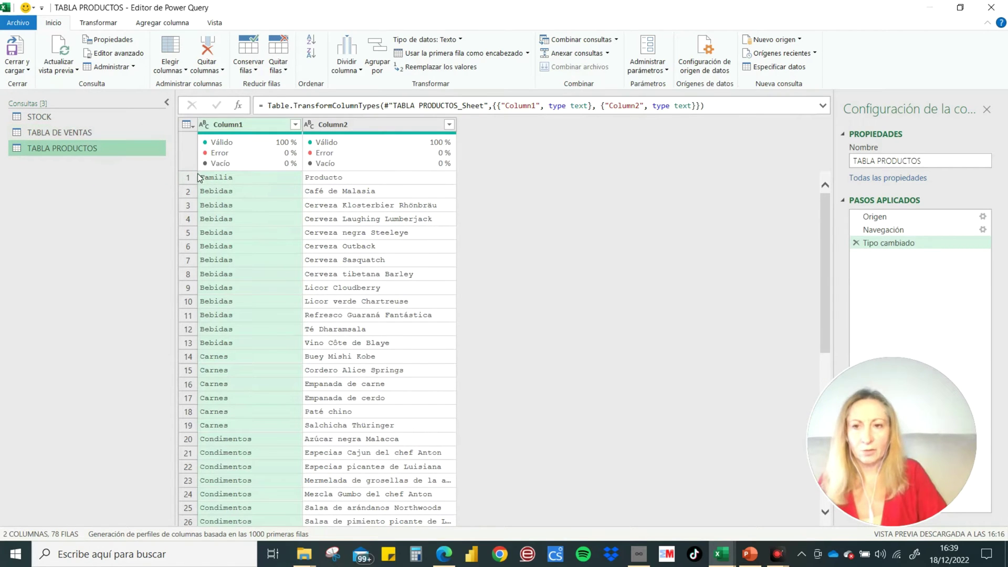
{"action": "left_click", "coordinate": [447, 54]}
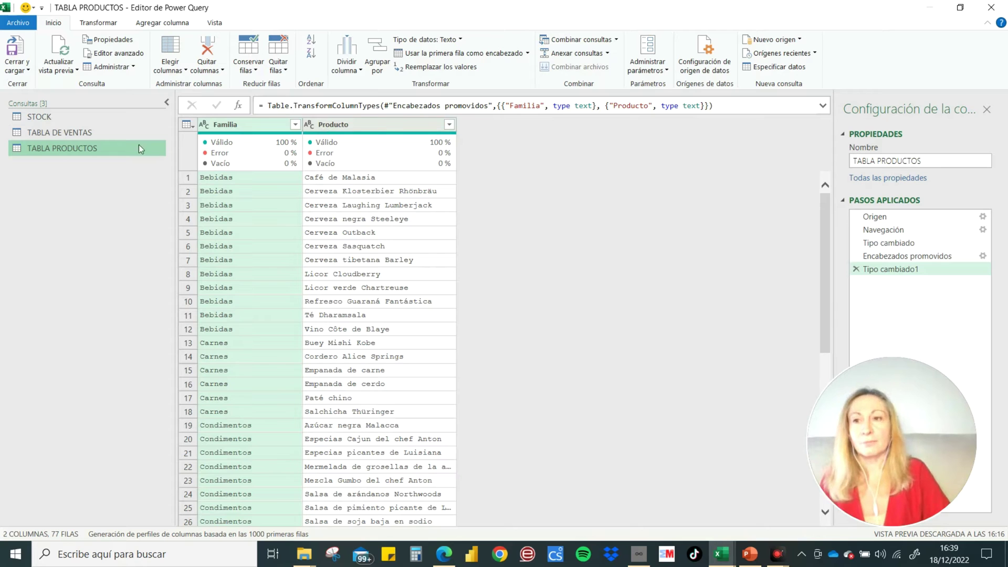
{"action": "left_click", "coordinate": [81, 134]}
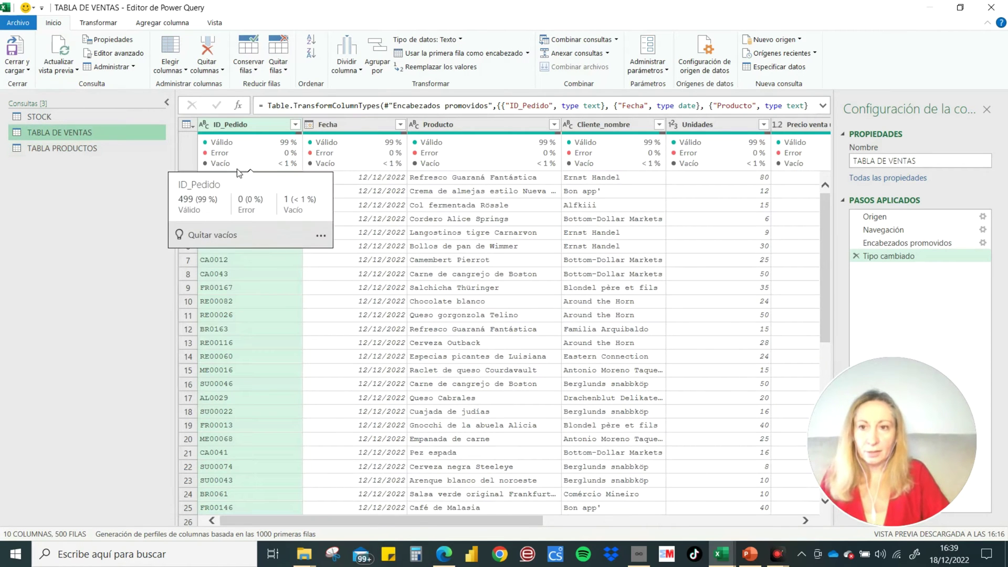
{"action": "mouse_move", "coordinate": [236, 152]}
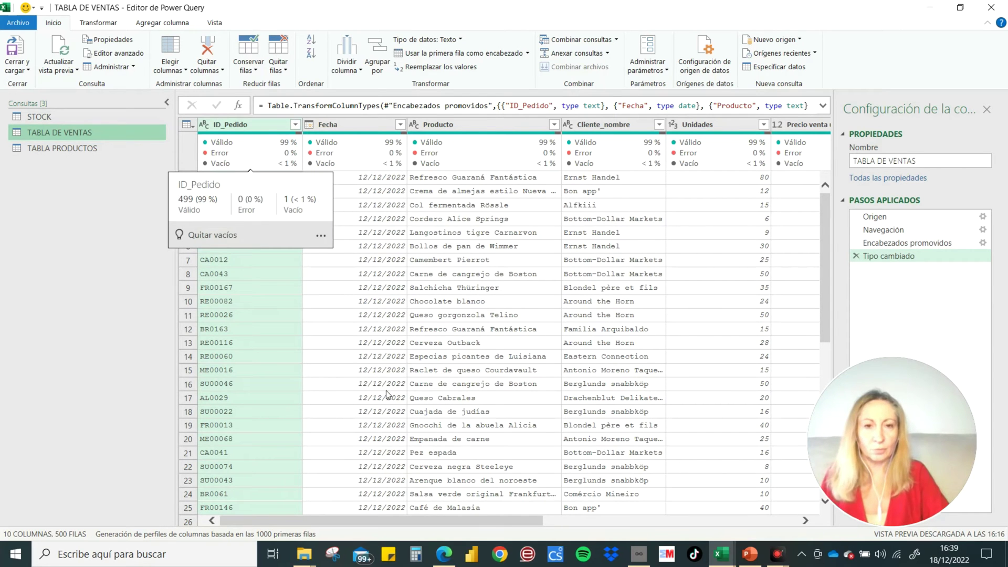
Remove the blank rows from the TABLA DE VENTAS query.
{"action": "scroll", "coordinate": [494, 367], "scroll_direction": "down", "scroll_amount": 8}
{"action": "scroll", "coordinate": [505, 383], "scroll_direction": "down", "scroll_amount": 8}
{"action": "scroll", "coordinate": [482, 349], "scroll_direction": "down", "scroll_amount": 9}
{"action": "scroll", "coordinate": [482, 349], "scroll_direction": "down", "scroll_amount": 12}
{"action": "scroll", "coordinate": [475, 339], "scroll_direction": "down", "scroll_amount": 13}
{"action": "scroll", "coordinate": [468, 326], "scroll_direction": "down", "scroll_amount": 12}
{"action": "scroll", "coordinate": [455, 305], "scroll_direction": "down", "scroll_amount": 13}
{"action": "scroll", "coordinate": [454, 305], "scroll_direction": "down", "scroll_amount": 12}
{"action": "scroll", "coordinate": [455, 305], "scroll_direction": "down", "scroll_amount": 13}
{"action": "scroll", "coordinate": [454, 305], "scroll_direction": "down", "scroll_amount": 12}
{"action": "scroll", "coordinate": [455, 305], "scroll_direction": "down", "scroll_amount": 13}
{"action": "scroll", "coordinate": [454, 305], "scroll_direction": "down", "scroll_amount": 11}
{"action": "scroll", "coordinate": [455, 305], "scroll_direction": "down", "scroll_amount": 11}
{"action": "scroll", "coordinate": [455, 305], "scroll_direction": "down", "scroll_amount": 10}
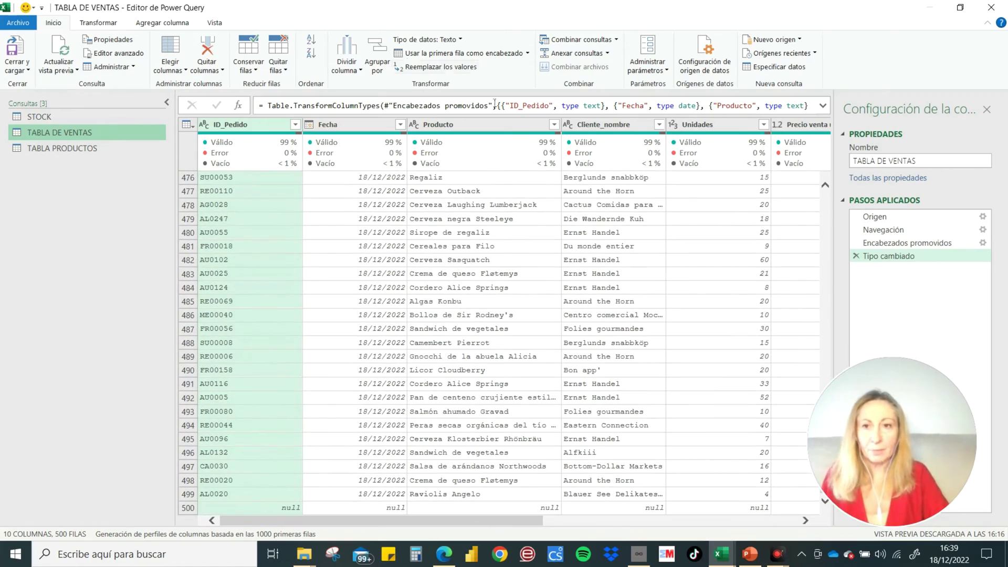
{"action": "left_click", "coordinate": [276, 74]}
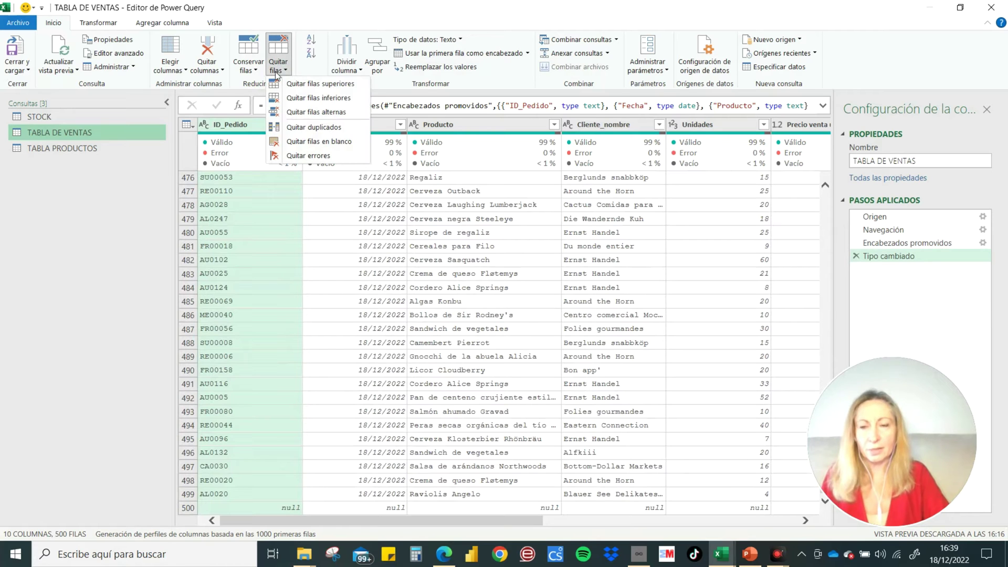
{"action": "left_click", "coordinate": [301, 142]}
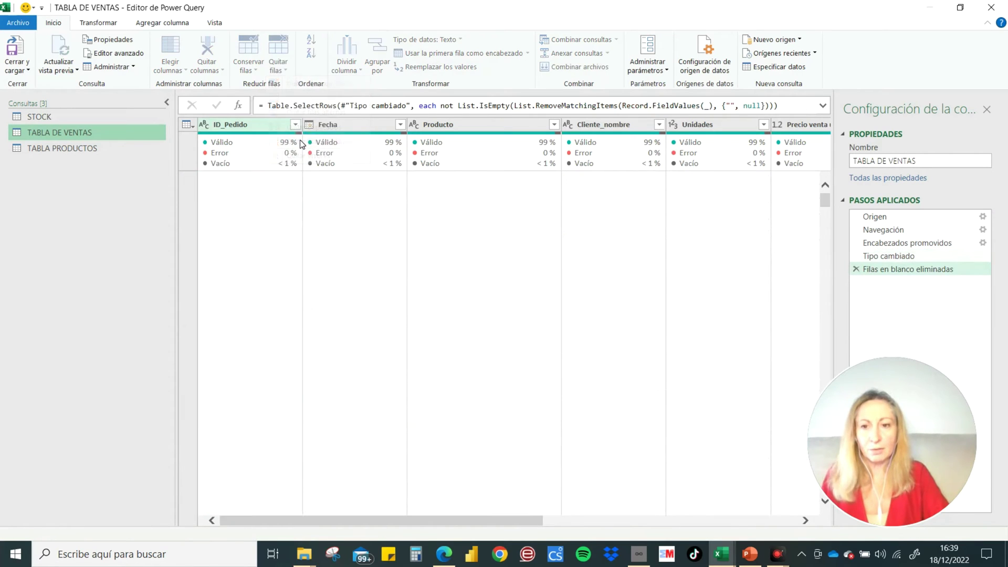
Remove the empty Column8, Column9 and Column10 from TABLA DE VENTAS.
{"action": "left_click_drag", "start_coordinate": [396, 519], "coordinate": [651, 520]}
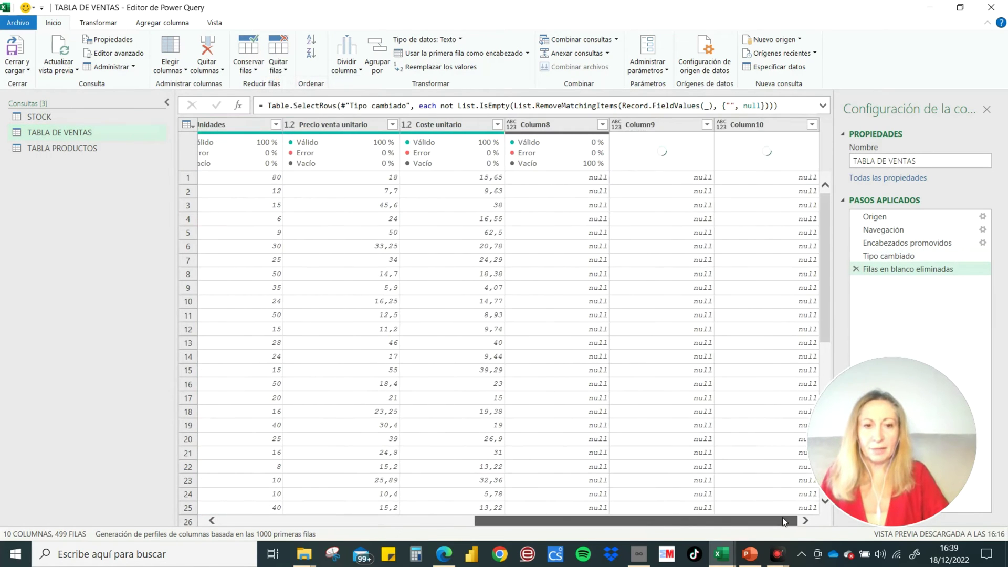
{"action": "left_click", "coordinate": [577, 126]}
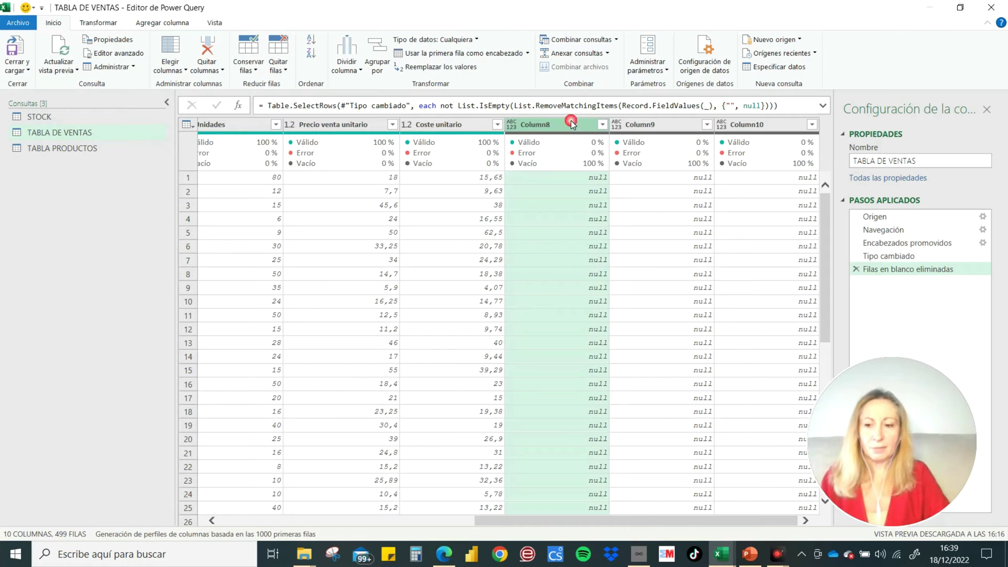
{"action": "left_click", "coordinate": [648, 124], "text": "ctrl"}
{"action": "left_click", "coordinate": [743, 126], "text": "ctrl"}
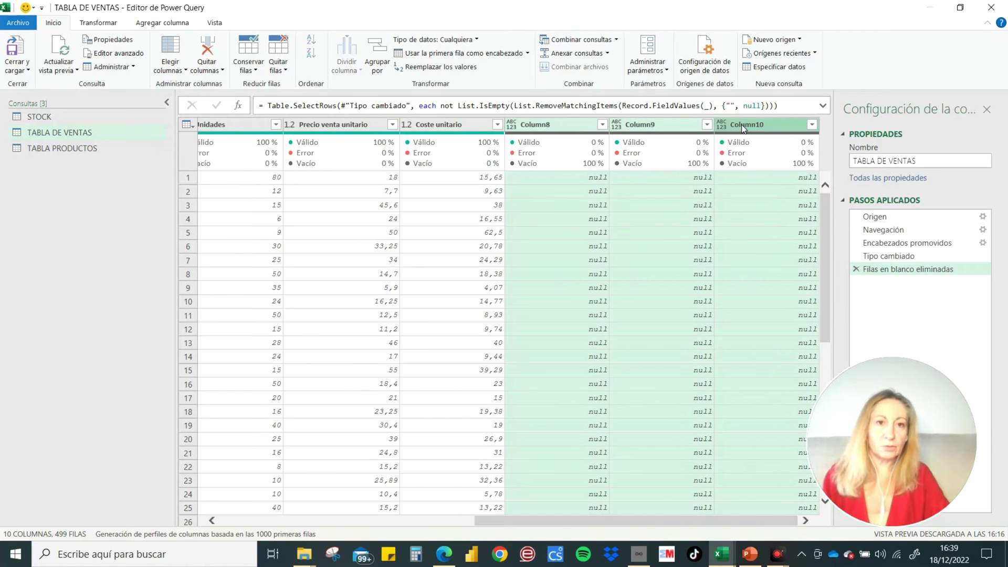
{"action": "left_click", "coordinate": [202, 78]}
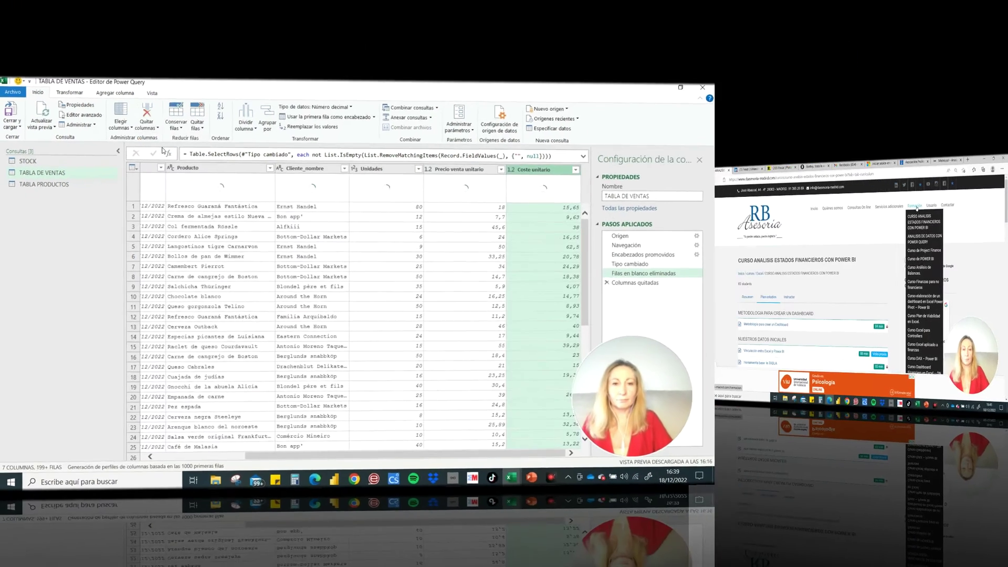
{"action": "left_click", "coordinate": [203, 99]}
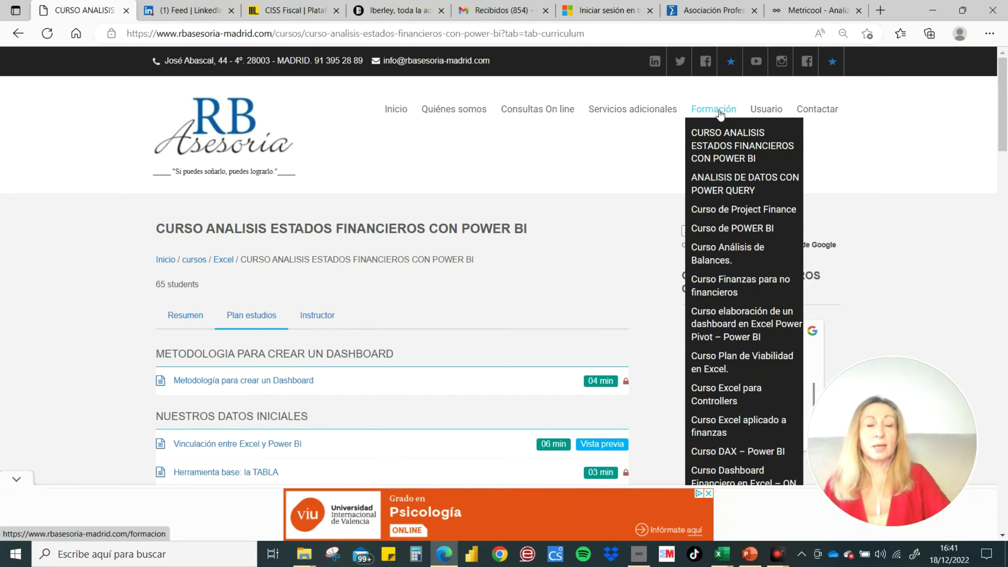
{"action": "mouse_move", "coordinate": [713, 109]}
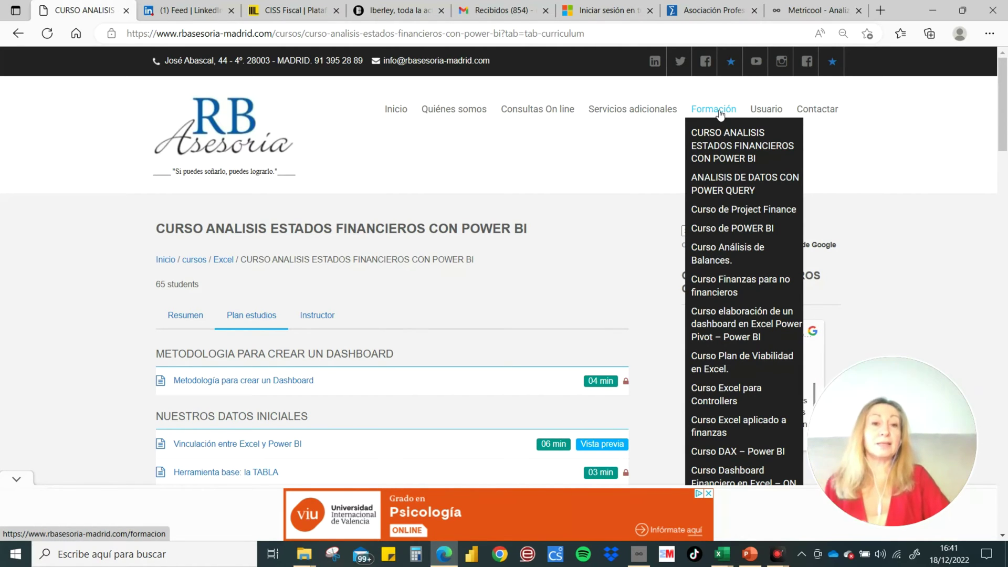
{"action": "left_click", "coordinate": [17, 481]}
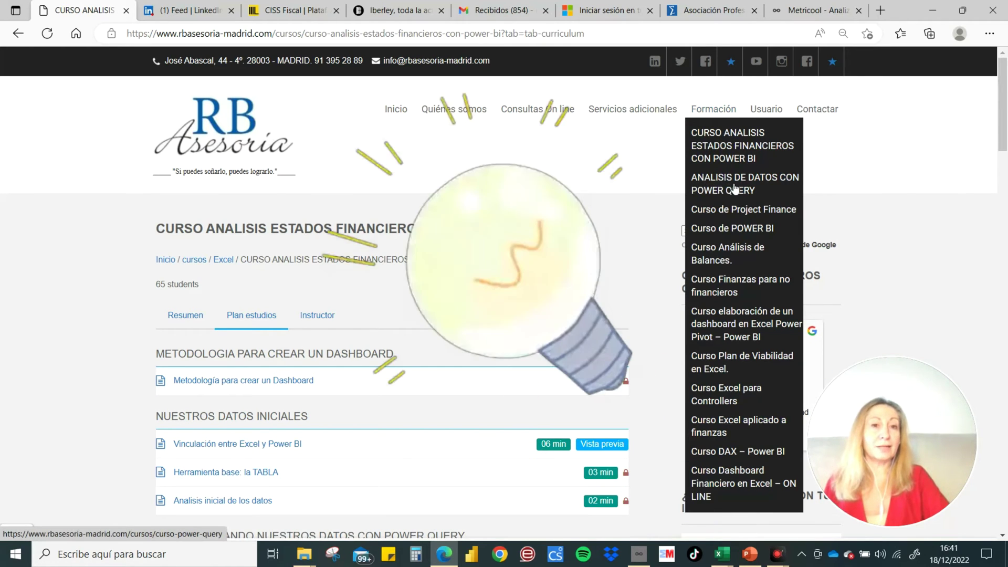
{"action": "left_click", "coordinate": [730, 193]}
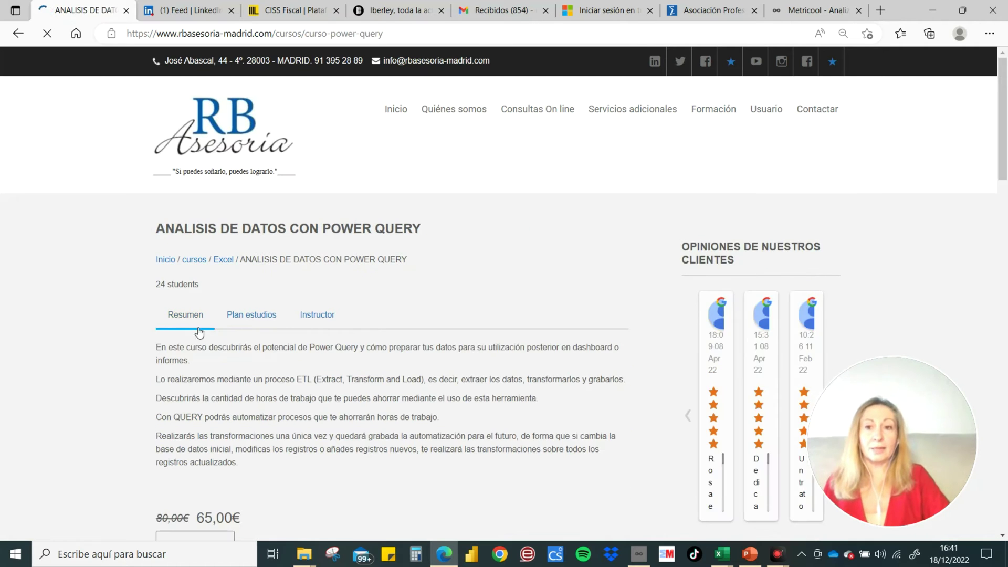
{"action": "left_click", "coordinate": [251, 317]}
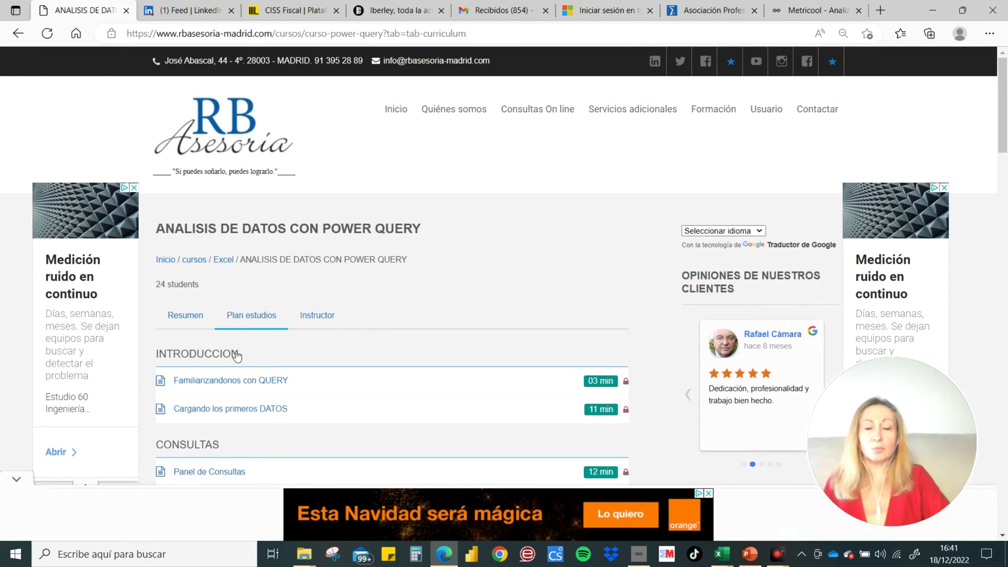
{"action": "scroll", "coordinate": [233, 315], "scroll_direction": "down", "scroll_amount": 3}
{"action": "scroll", "coordinate": [231, 254], "scroll_direction": "down", "scroll_amount": 1}
{"action": "scroll", "coordinate": [231, 254], "scroll_direction": "down", "scroll_amount": 3}
{"action": "scroll", "coordinate": [231, 252], "scroll_direction": "down", "scroll_amount": 4}
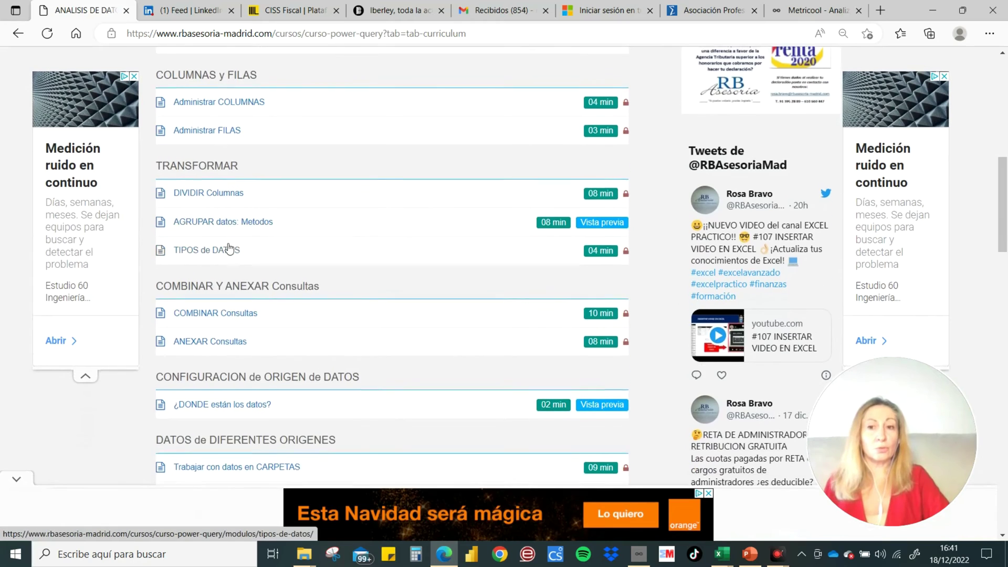
{"action": "scroll", "coordinate": [229, 249], "scroll_direction": "down", "scroll_amount": 2}
{"action": "scroll", "coordinate": [230, 249], "scroll_direction": "down", "scroll_amount": 2}
{"action": "scroll", "coordinate": [230, 249], "scroll_direction": "down", "scroll_amount": 2}
{"action": "scroll", "coordinate": [229, 248], "scroll_direction": "down", "scroll_amount": 1}
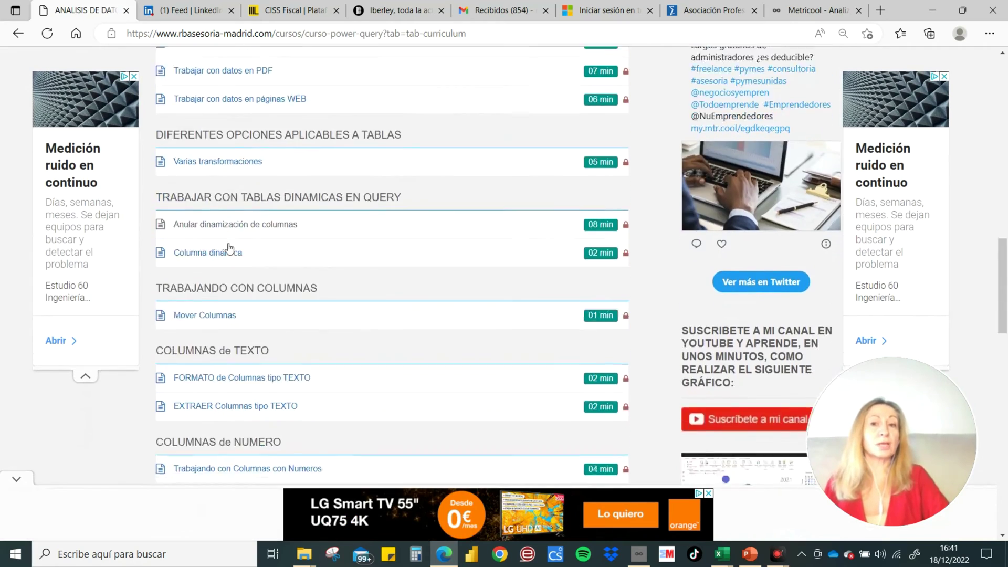
{"action": "scroll", "coordinate": [229, 248], "scroll_direction": "down", "scroll_amount": 2}
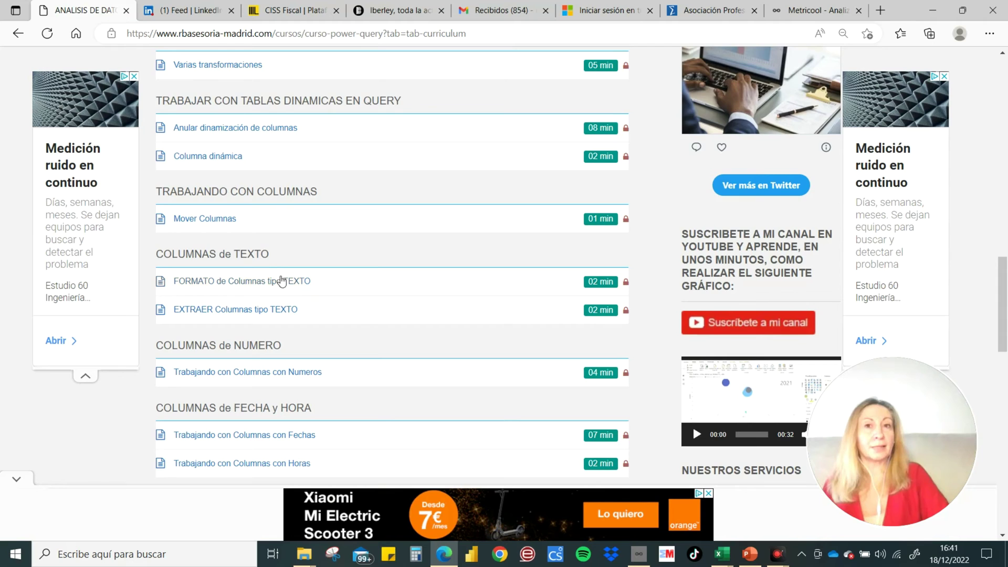
{"action": "scroll", "coordinate": [295, 293], "scroll_direction": "down", "scroll_amount": 3}
{"action": "scroll", "coordinate": [295, 292], "scroll_direction": "up", "scroll_amount": 7}
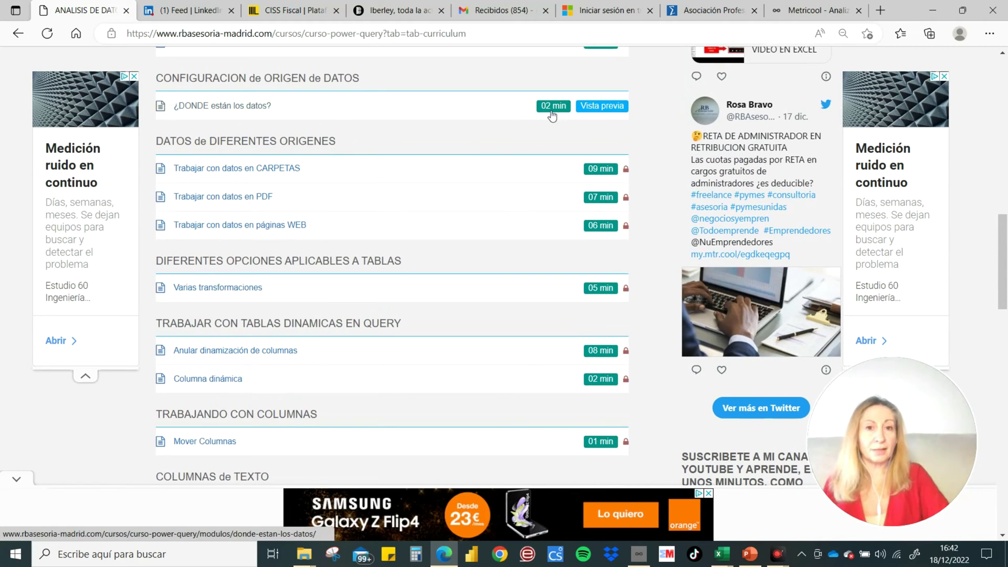
{"action": "scroll", "coordinate": [597, 120], "scroll_direction": "up", "scroll_amount": 3}
{"action": "scroll", "coordinate": [594, 126], "scroll_direction": "up", "scroll_amount": 1}
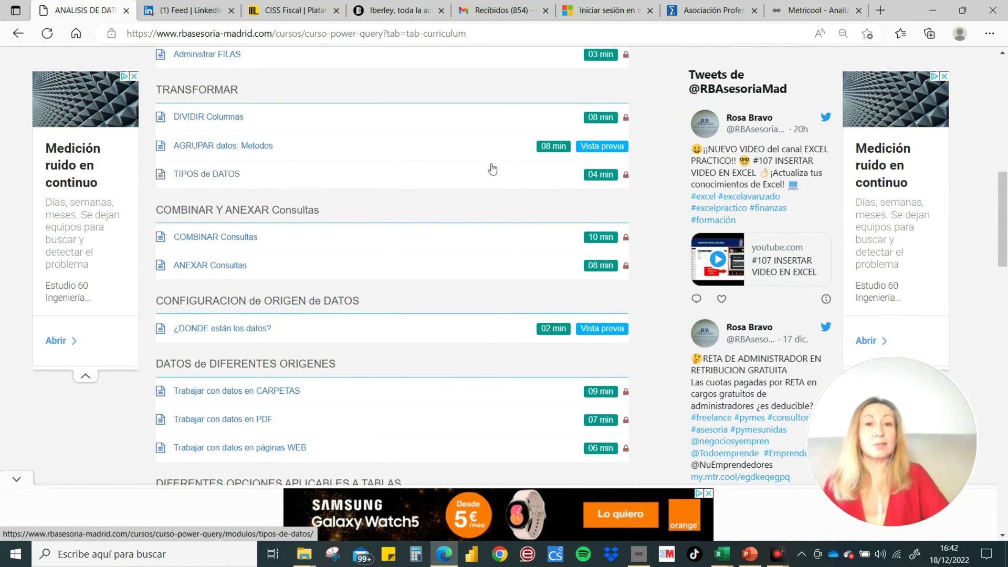
{"action": "scroll", "coordinate": [479, 254], "scroll_direction": "up", "scroll_amount": 4}
{"action": "scroll", "coordinate": [475, 251], "scroll_direction": "up", "scroll_amount": 3}
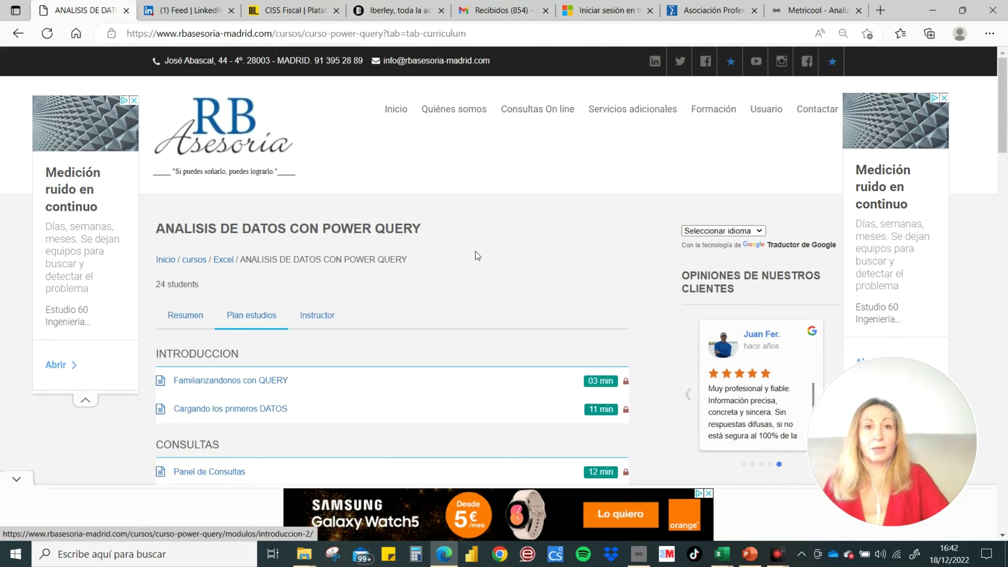
{"action": "mouse_move", "coordinate": [713, 109]}
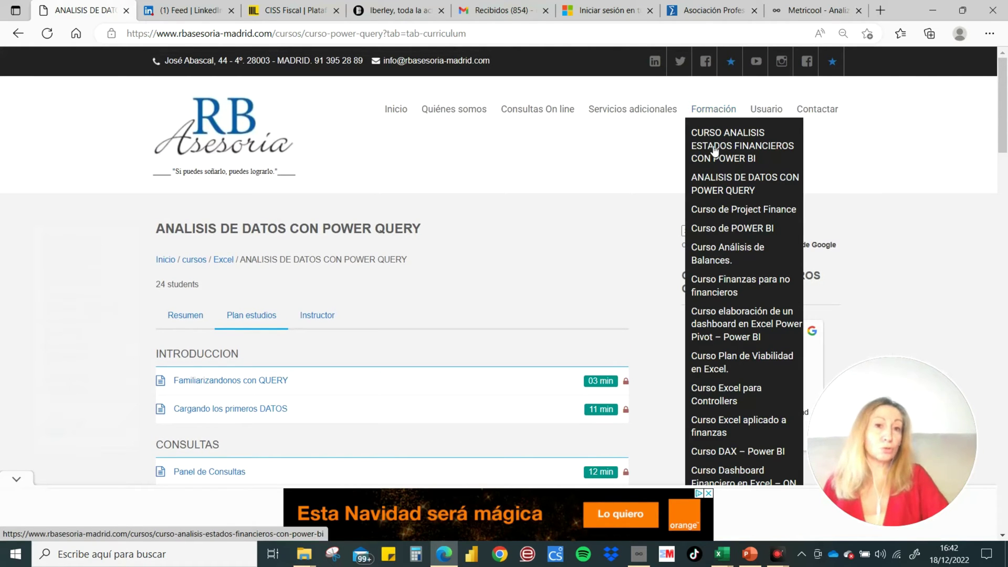
{"action": "left_click", "coordinate": [714, 152]}
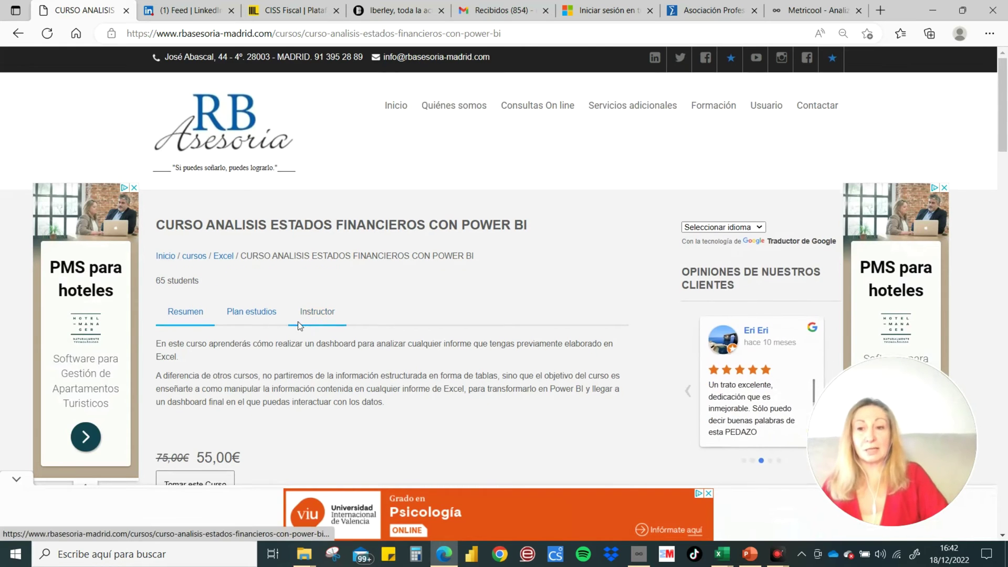
{"action": "scroll", "coordinate": [300, 286], "scroll_direction": "down", "scroll_amount": 4}
{"action": "scroll", "coordinate": [302, 252], "scroll_direction": "up", "scroll_amount": 4}
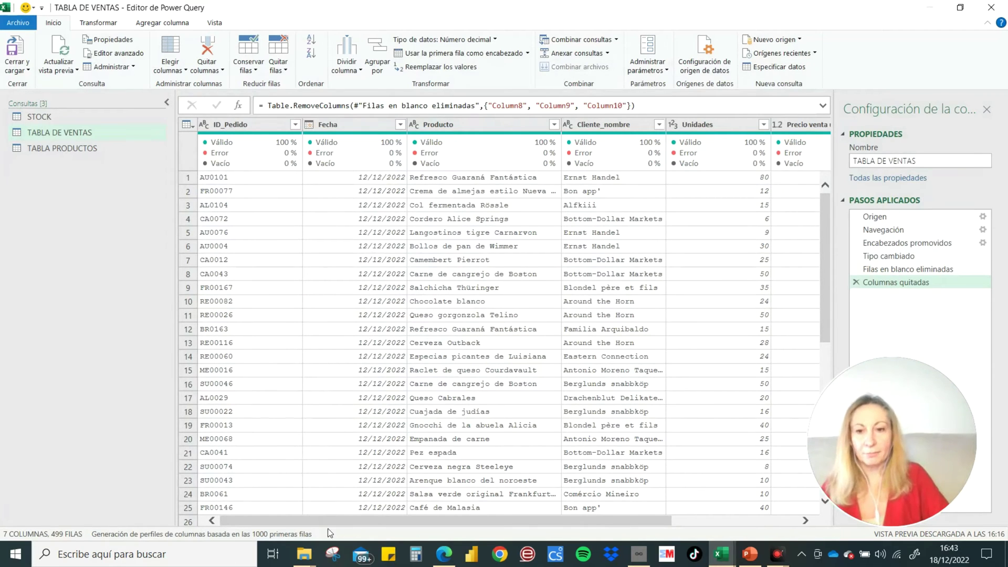
{"action": "left_click_drag", "start_coordinate": [323, 524], "coordinate": [515, 506]}
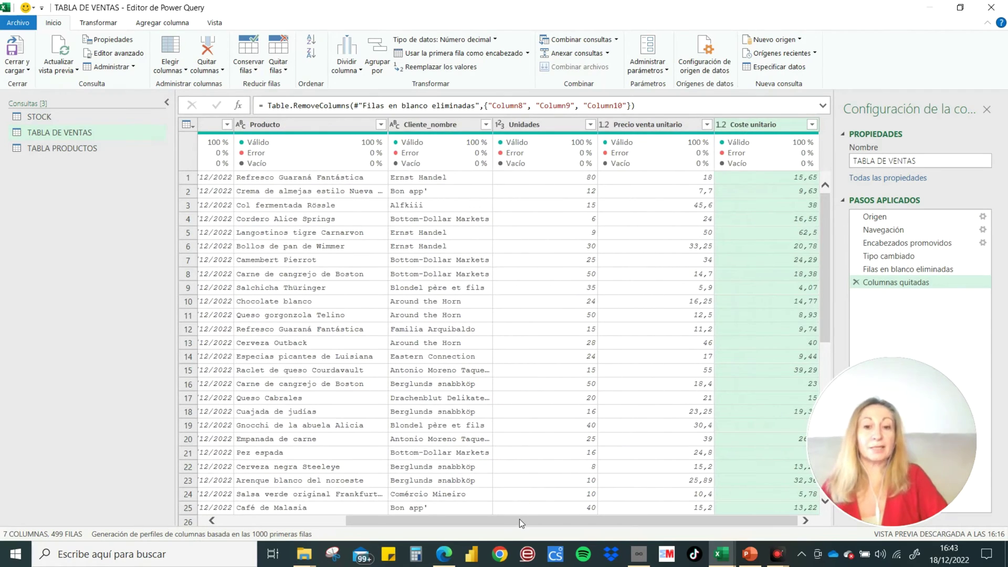
{"action": "left_click_drag", "start_coordinate": [519, 520], "coordinate": [340, 507]}
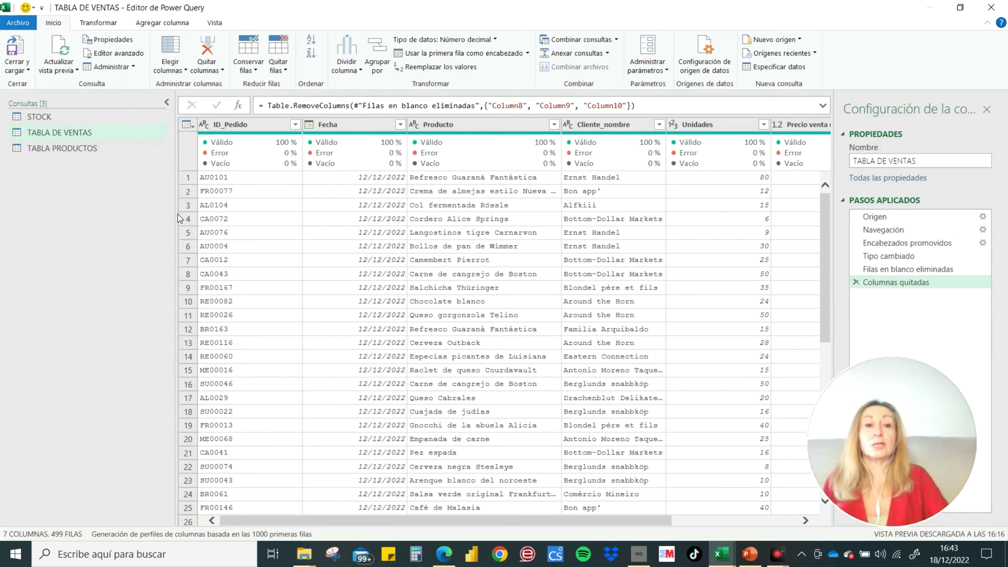
{"action": "left_click", "coordinate": [30, 116]}
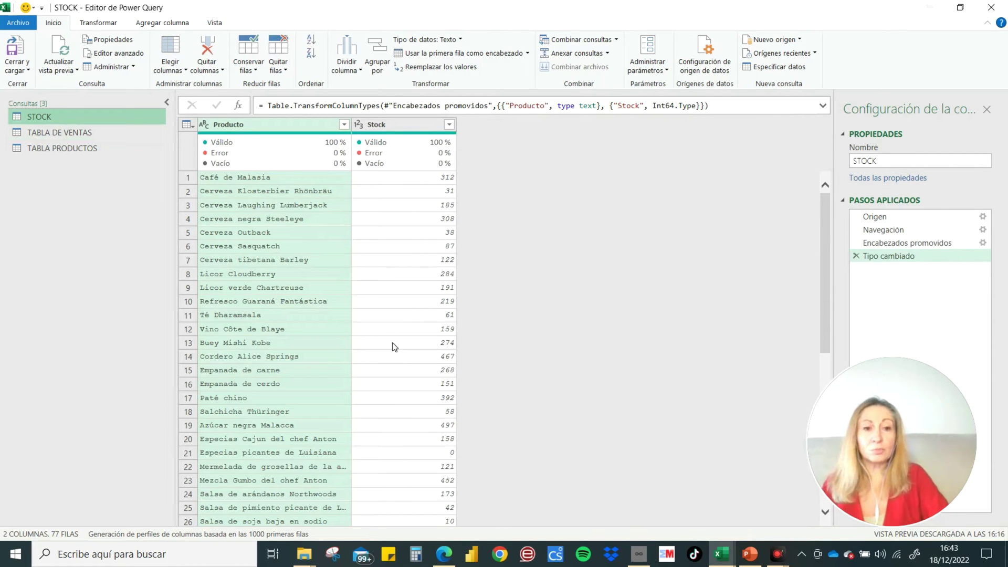
{"action": "left_click", "coordinate": [53, 132]}
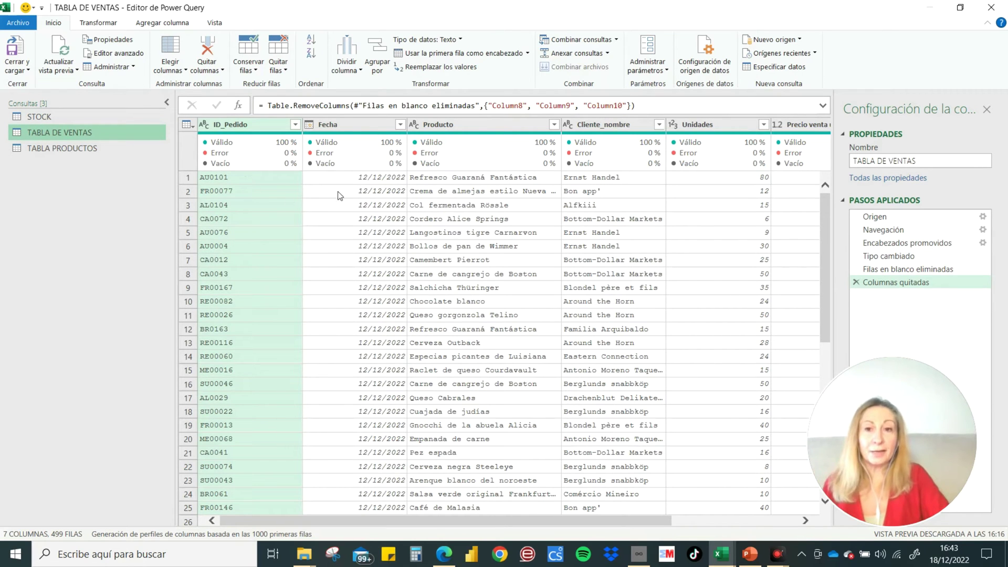
{"action": "left_click", "coordinate": [485, 126]}
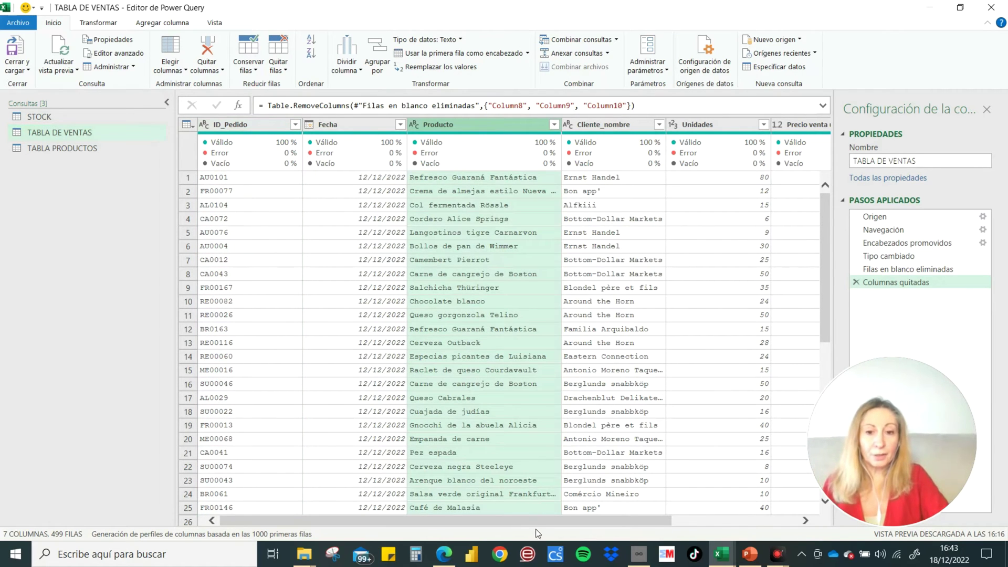
{"action": "left_click_drag", "start_coordinate": [537, 520], "coordinate": [664, 520]}
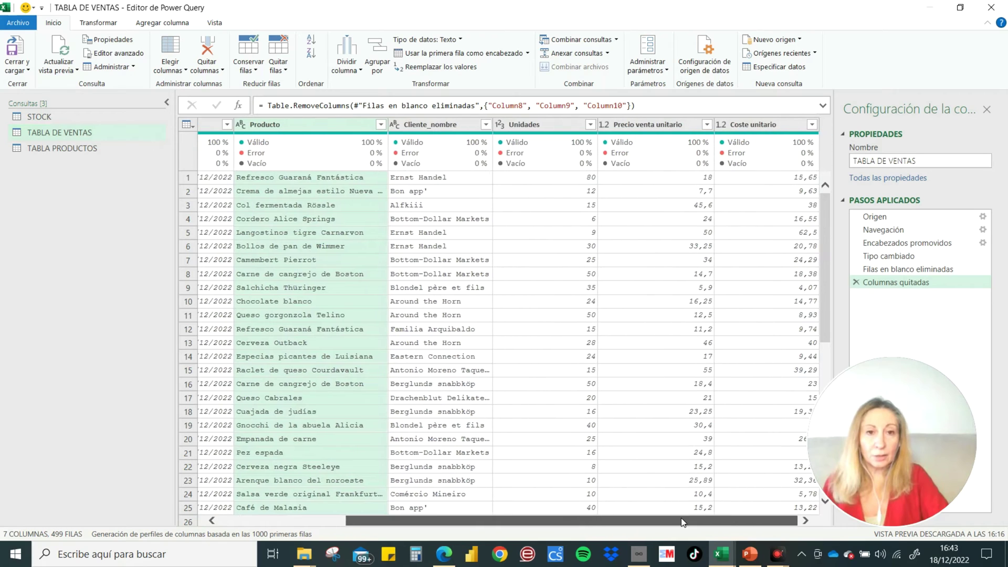
{"action": "left_click", "coordinate": [552, 126]}
{"action": "left_click", "coordinate": [296, 129]}
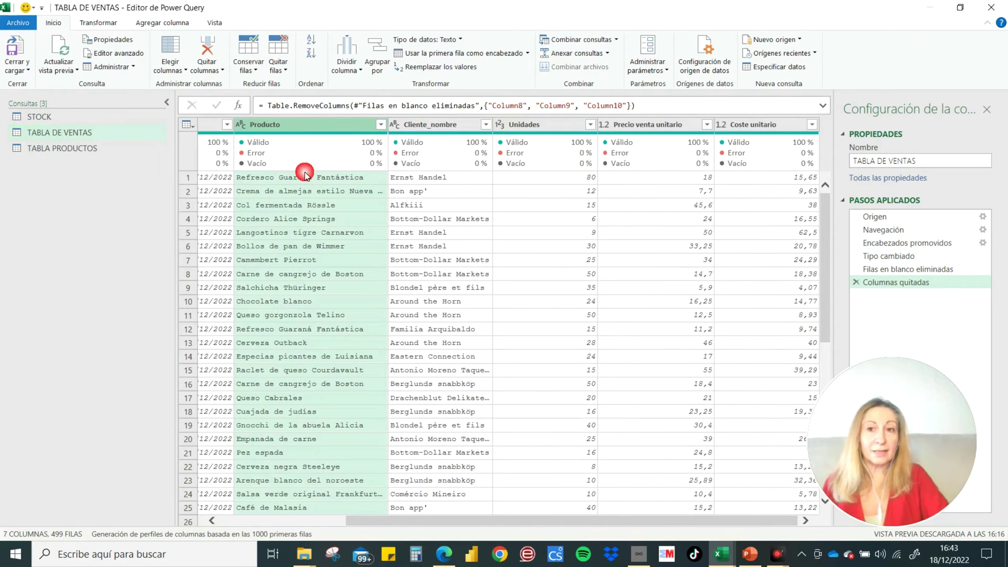
{"action": "left_click", "coordinate": [572, 124]}
{"action": "left_click", "coordinate": [304, 178]}
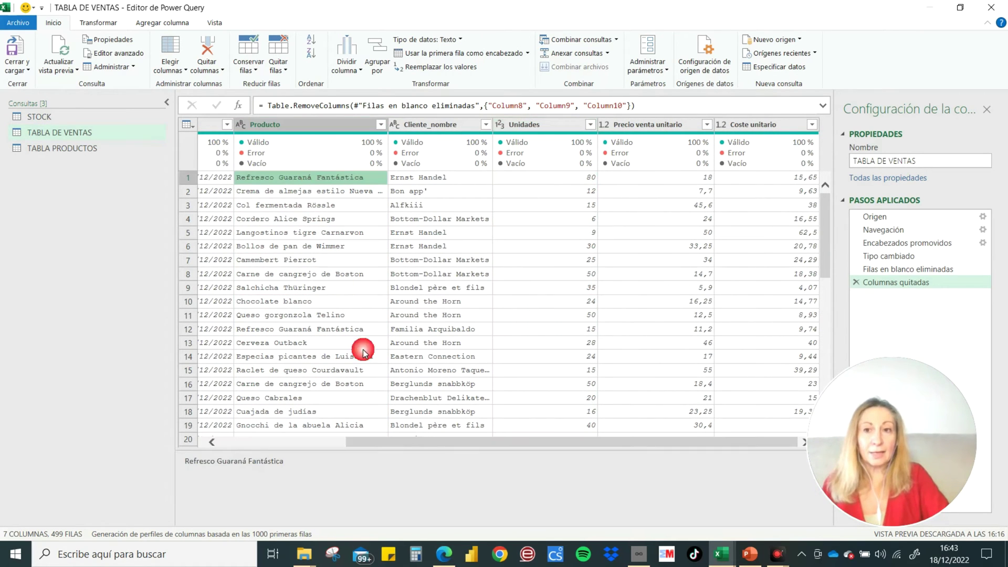
{"action": "left_click_drag", "start_coordinate": [439, 444], "coordinate": [328, 452]}
{"action": "scroll", "coordinate": [506, 254], "scroll_direction": "down", "scroll_amount": 1}
{"action": "scroll", "coordinate": [524, 247], "scroll_direction": "down", "scroll_amount": 1}
{"action": "scroll", "coordinate": [523, 246], "scroll_direction": "up", "scroll_amount": 2}
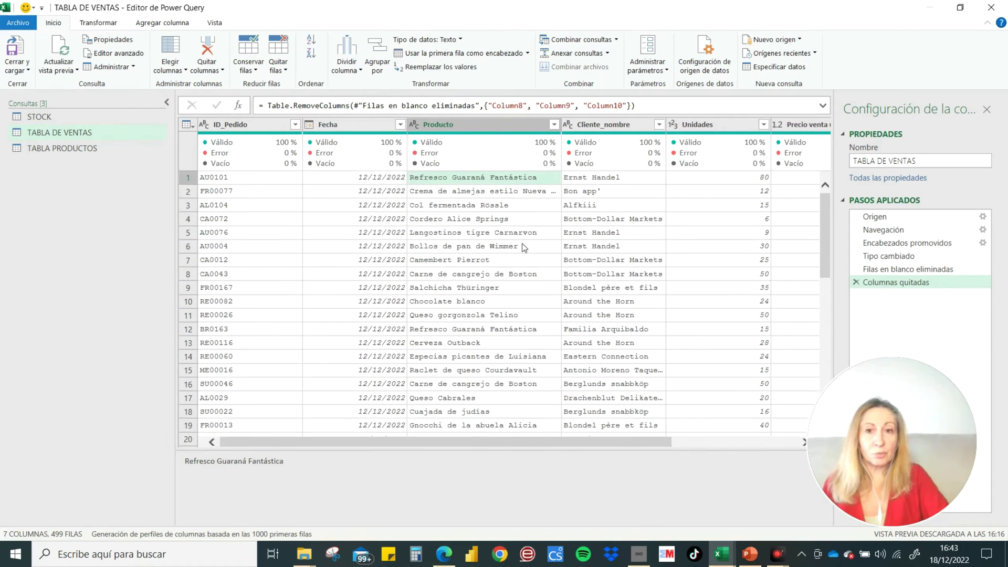
{"action": "left_click", "coordinate": [443, 126]}
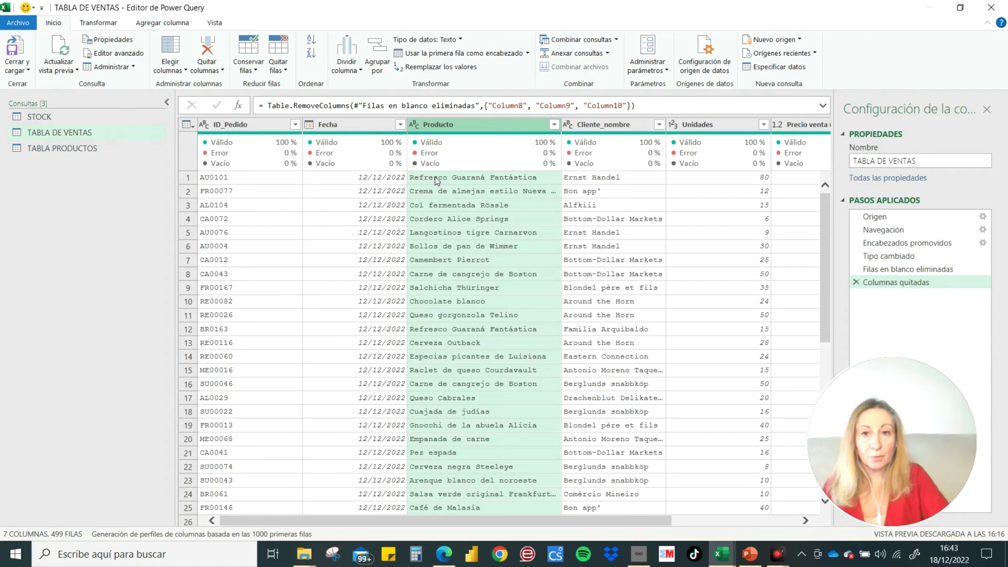
{"action": "left_click", "coordinate": [435, 177]}
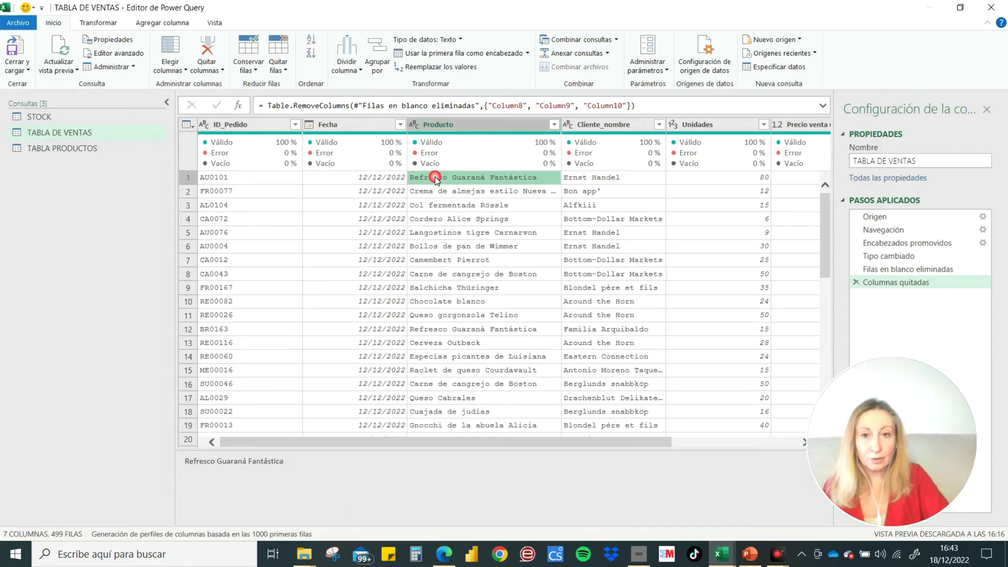
{"action": "left_click", "coordinate": [447, 330]}
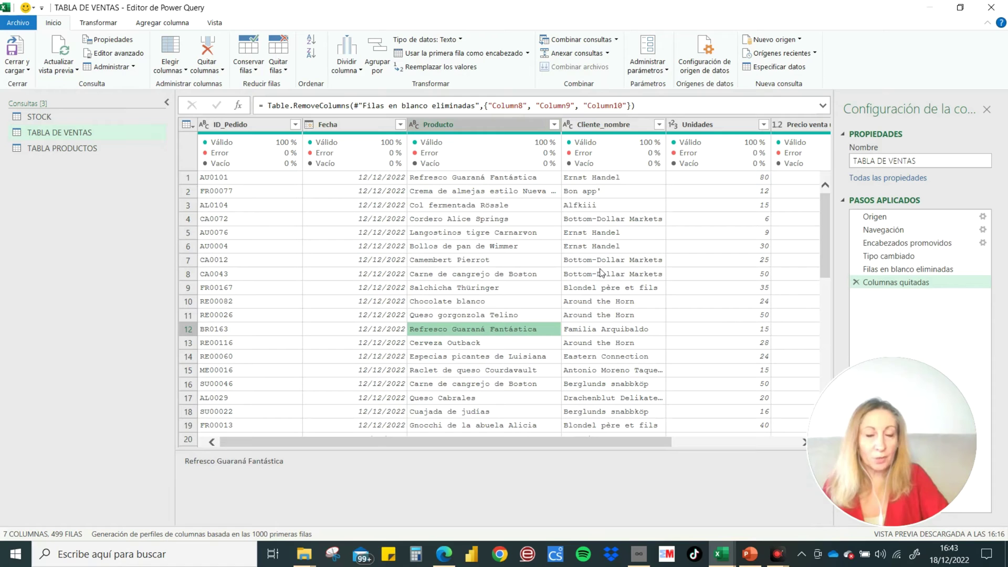
{"action": "left_click", "coordinate": [471, 440]}
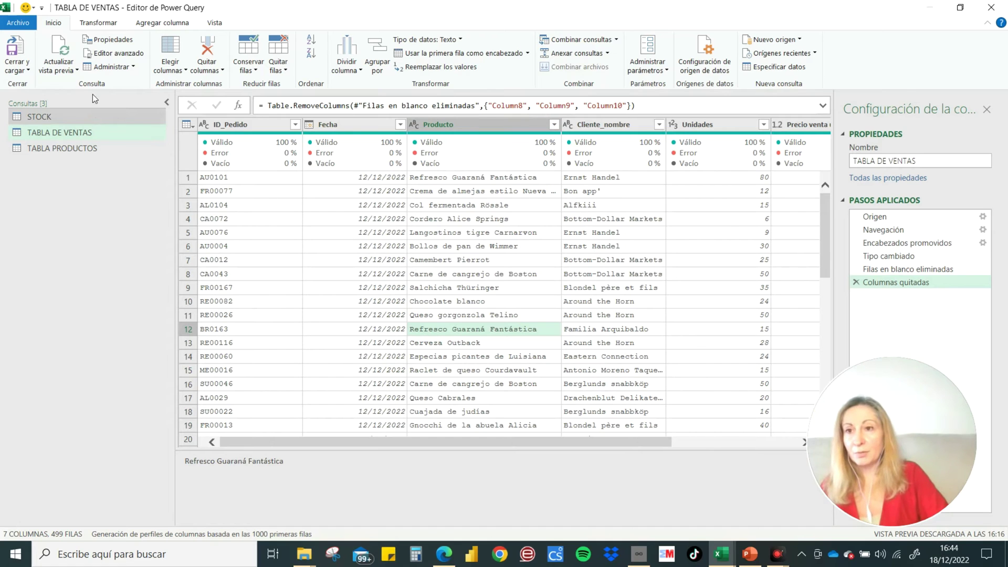
Add a Referencia query to TABLA DE VENTAS, producing TABLA DE VENTAS (2).
{"action": "left_click", "coordinate": [110, 67]}
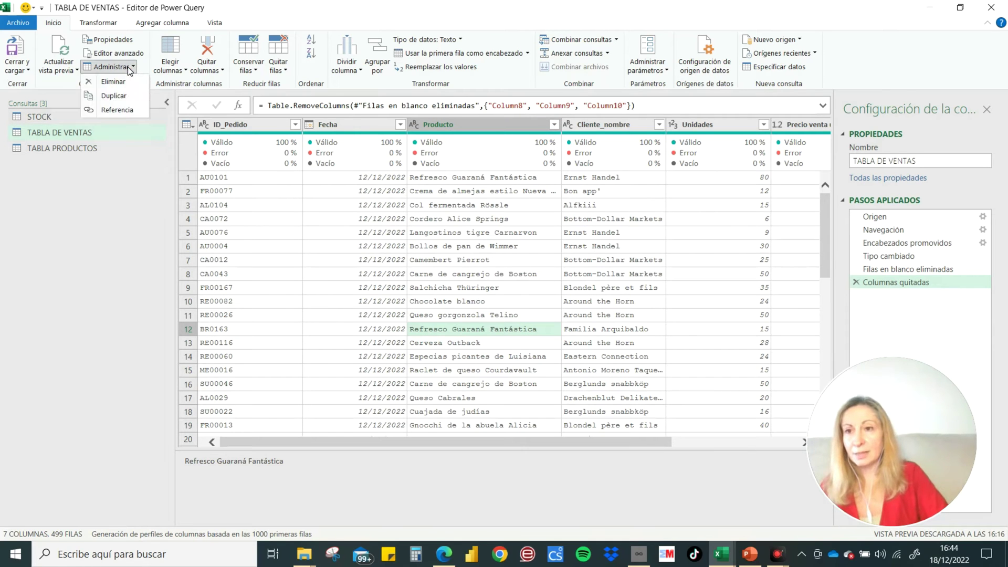
{"action": "left_click", "coordinate": [103, 111]}
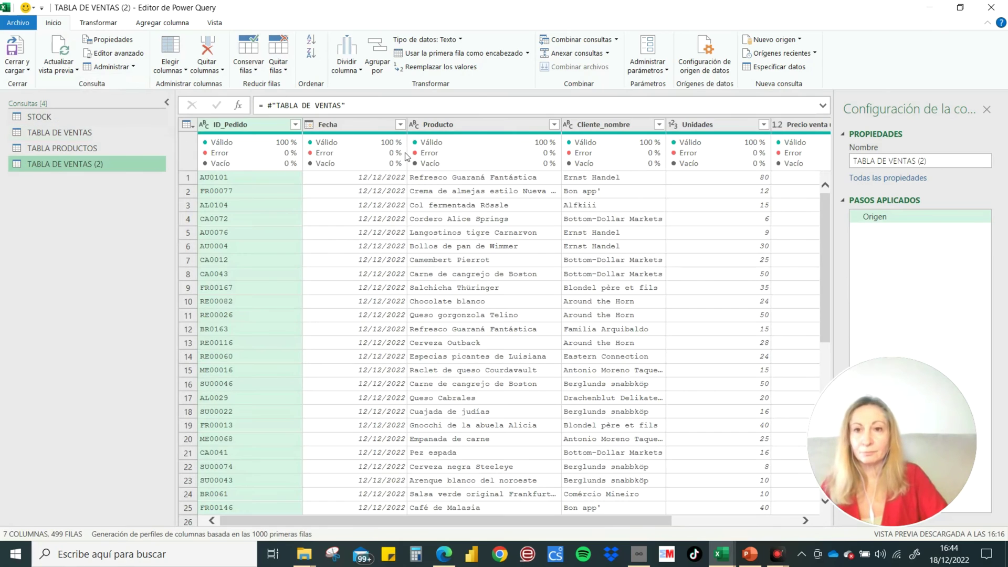
{"action": "left_click_drag", "start_coordinate": [436, 524], "coordinate": [505, 525]}
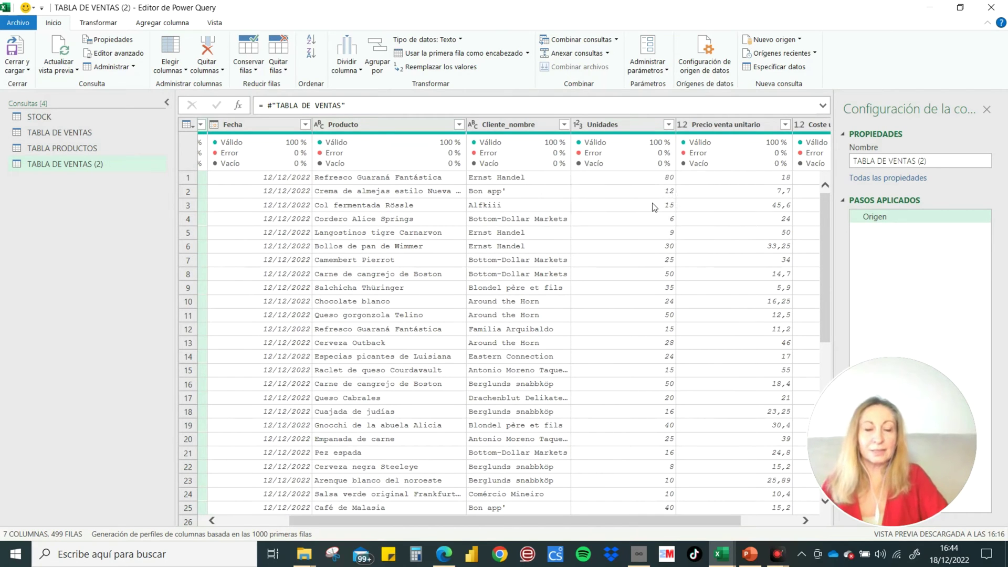
Group TABLA DE VENTAS (2) by Producto with a Suma of Unidades named CANTIDAD Demandada.
{"action": "left_click", "coordinate": [378, 59]}
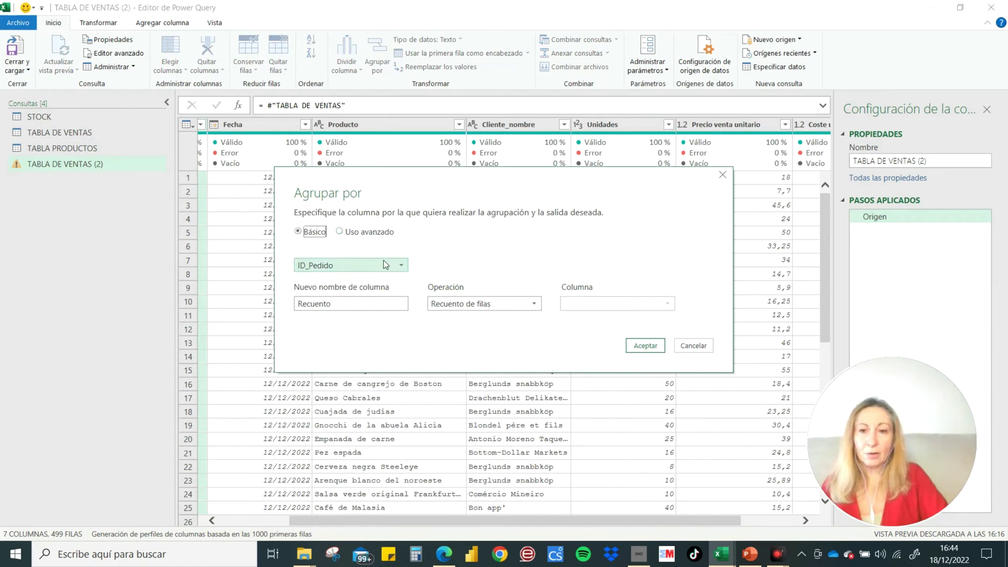
{"action": "left_click", "coordinate": [405, 267]}
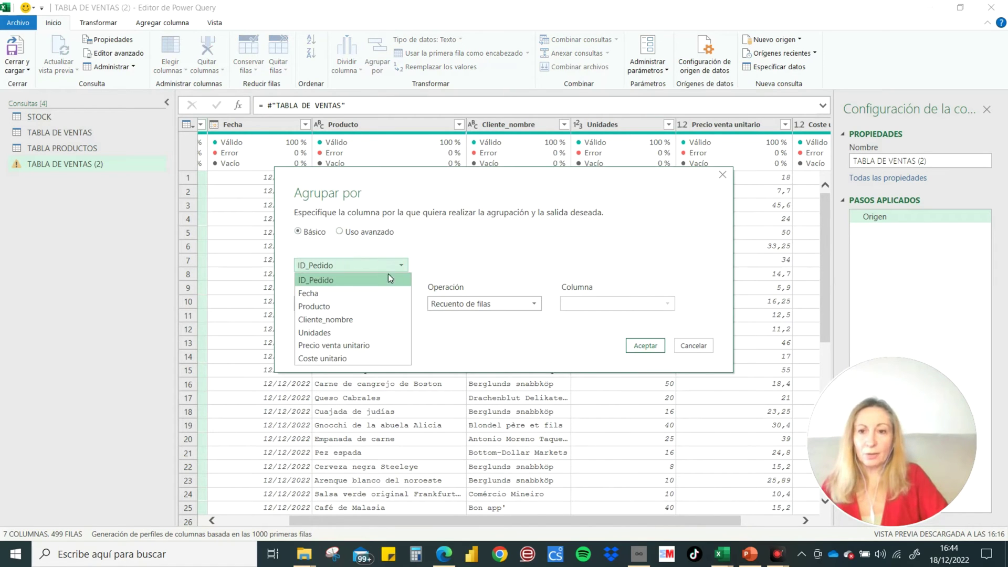
{"action": "left_click", "coordinate": [327, 308]}
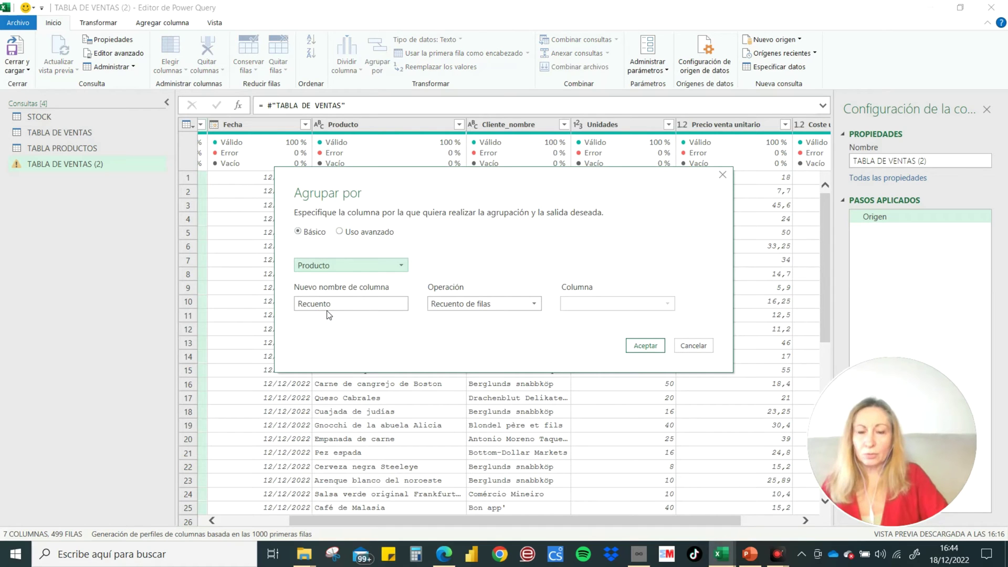
{"action": "left_click_drag", "start_coordinate": [347, 308], "coordinate": [248, 308]}
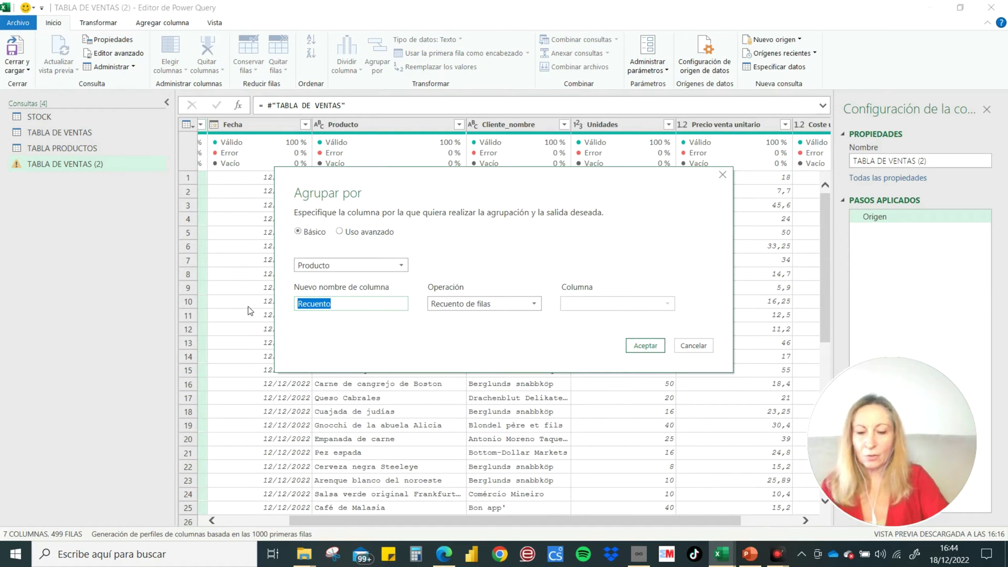
{"action": "type", "text": "CANTIDAD Dema"}
{"action": "type", "text": "nd"}
{"action": "type", "text": "ada"}
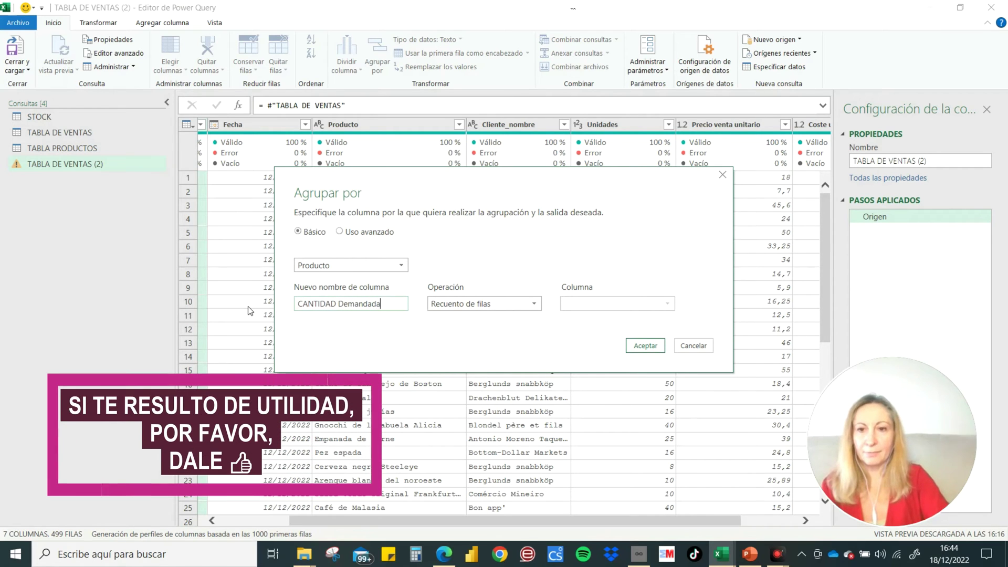
{"action": "left_click", "coordinate": [533, 304]}
{"action": "left_click", "coordinate": [479, 316]}
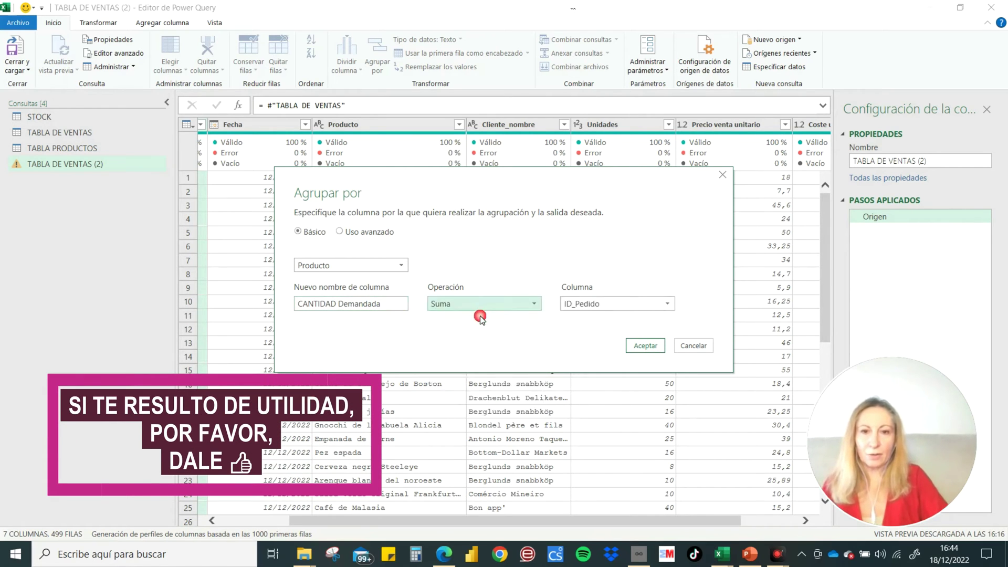
{"action": "left_click", "coordinate": [667, 304]}
{"action": "left_click", "coordinate": [599, 368]}
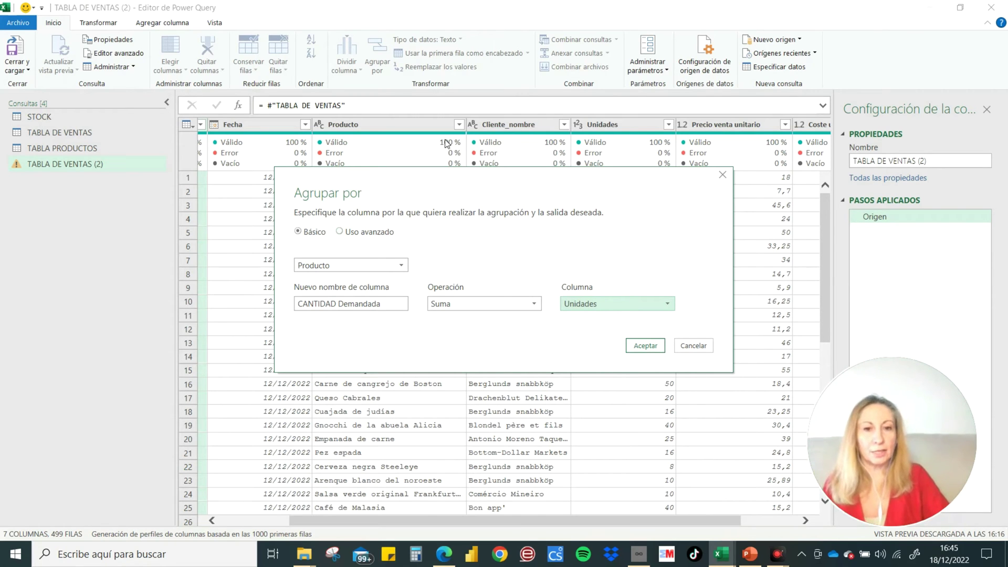
{"action": "left_click", "coordinate": [636, 343]}
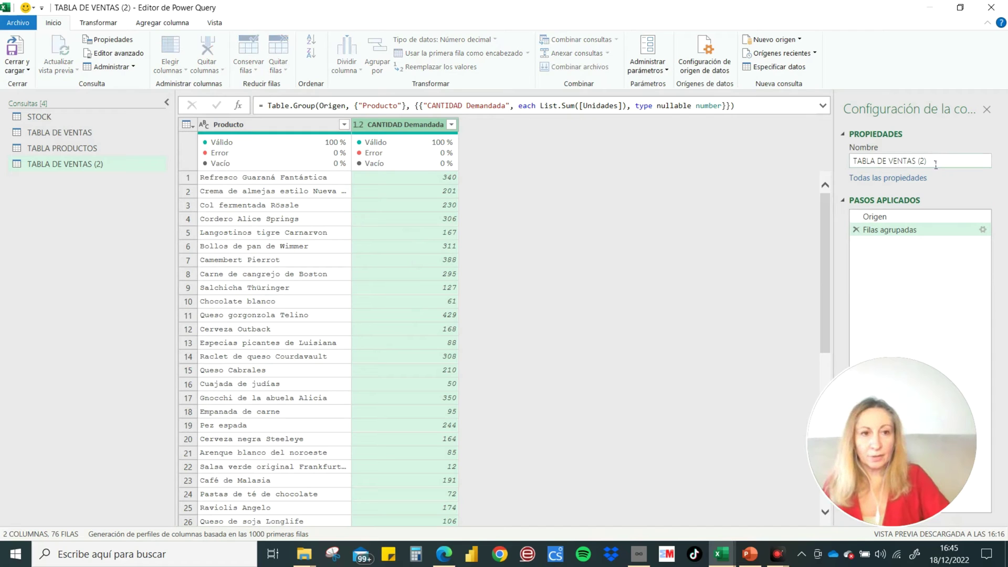
Name the grouped query 'CANTIDADES Demandadas' in query settings, then compare it against STOCK.
{"action": "left_click", "coordinate": [893, 161]}
{"action": "type", "text": "CANTI"}
{"action": "type", "text": "DA"}
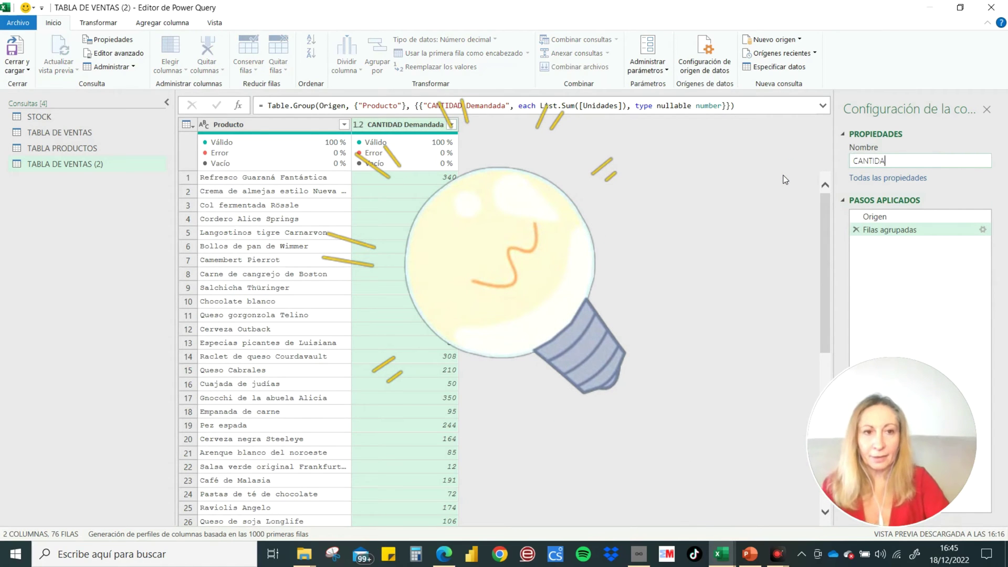
{"action": "type", "text": "DES D"}
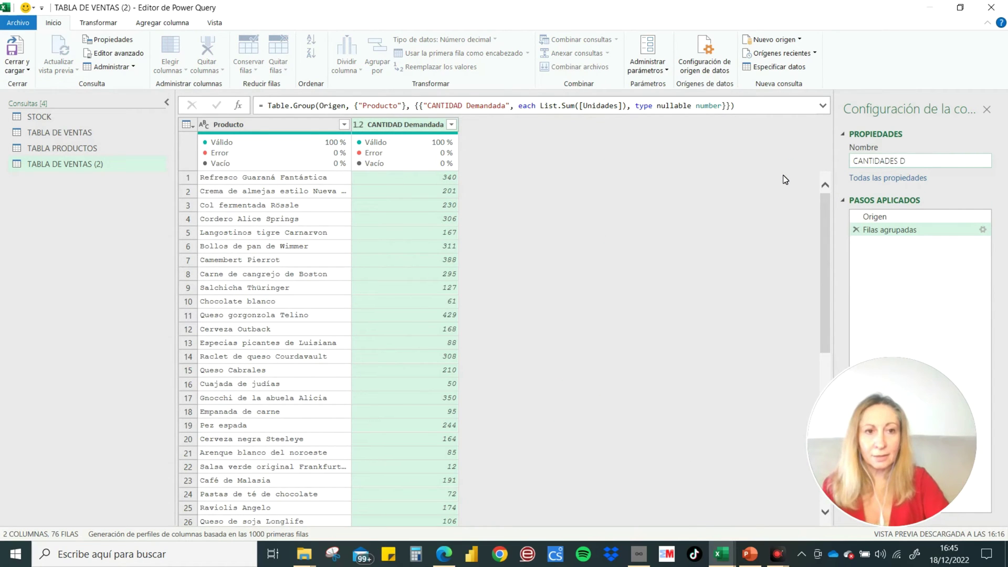
{"action": "type", "text": "emandadas"}
{"action": "key", "text": "Return"}
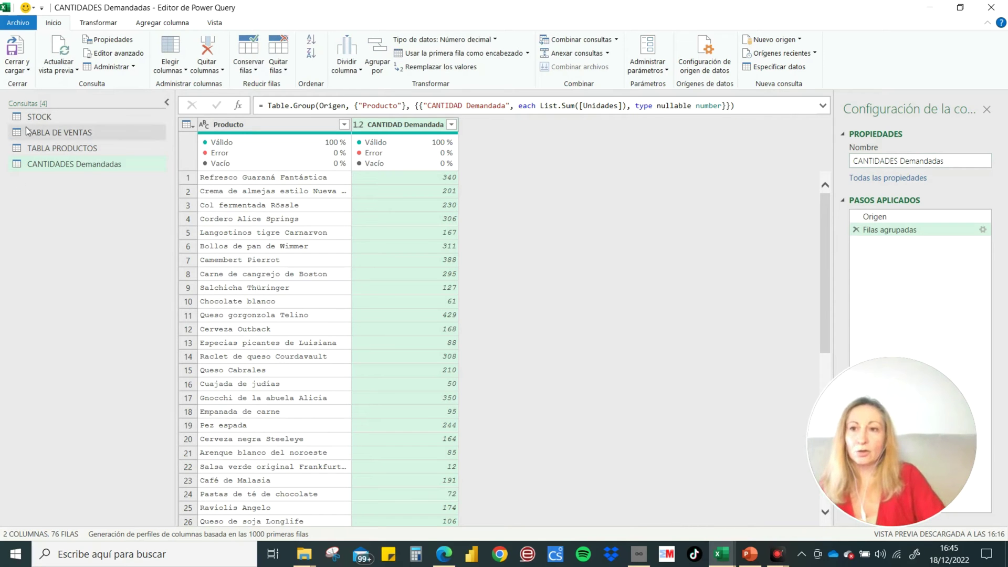
{"action": "left_click", "coordinate": [46, 118]}
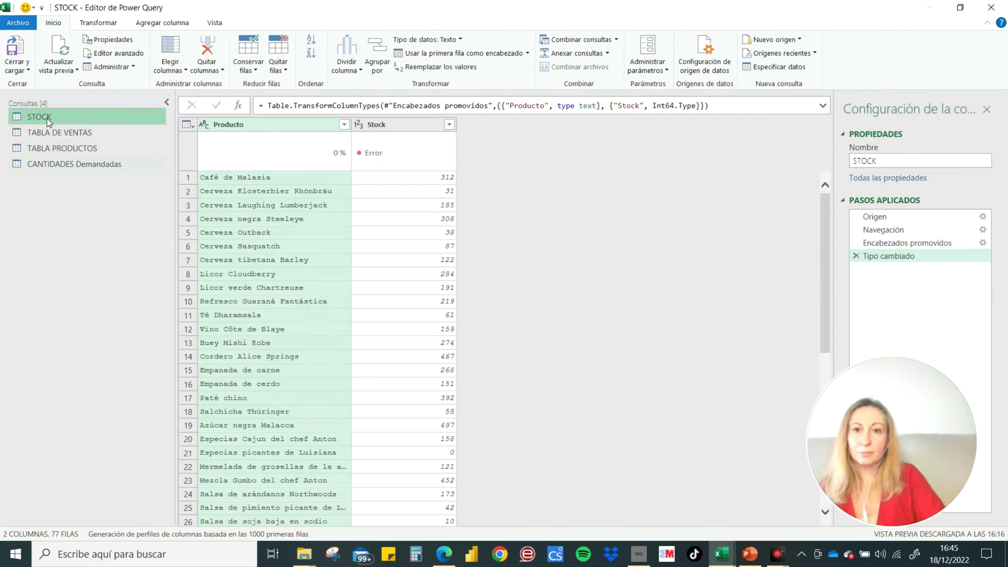
{"action": "left_click", "coordinate": [52, 165]}
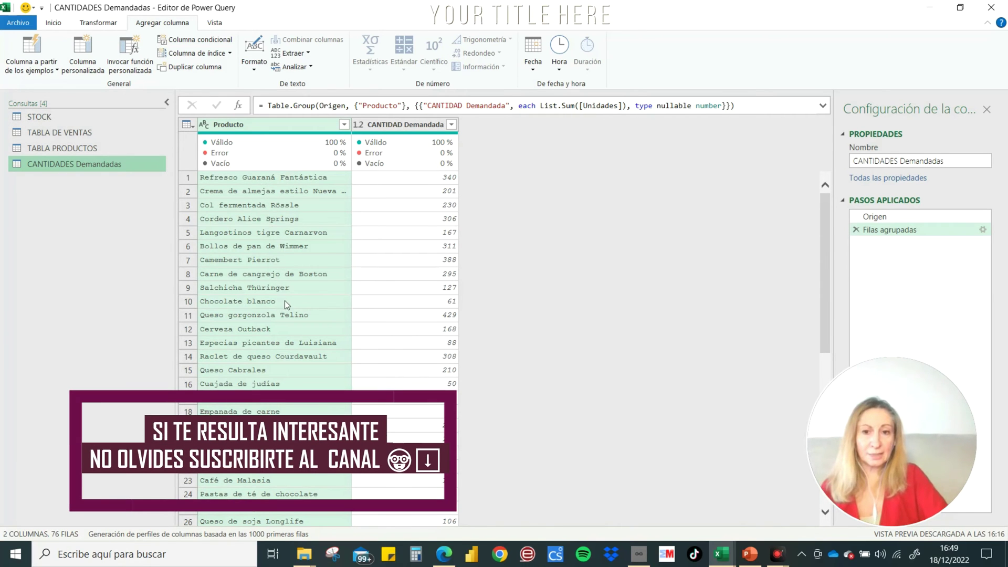
Scroll through the CANTIDADES Demandadas totals, then return to the Inicio commands.
{"action": "scroll", "coordinate": [285, 301], "scroll_direction": "down", "scroll_amount": 5}
{"action": "scroll", "coordinate": [284, 300], "scroll_direction": "down", "scroll_amount": 4}
{"action": "scroll", "coordinate": [285, 301], "scroll_direction": "up", "scroll_amount": 3}
{"action": "scroll", "coordinate": [285, 301], "scroll_direction": "up", "scroll_amount": 2}
{"action": "scroll", "coordinate": [284, 300], "scroll_direction": "up", "scroll_amount": 2}
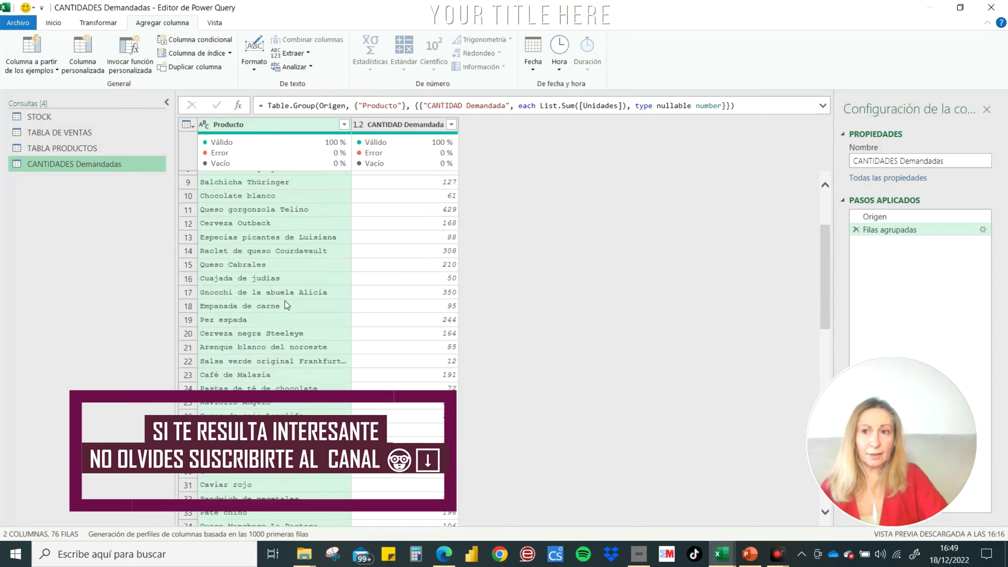
{"action": "scroll", "coordinate": [285, 300], "scroll_direction": "up", "scroll_amount": 2}
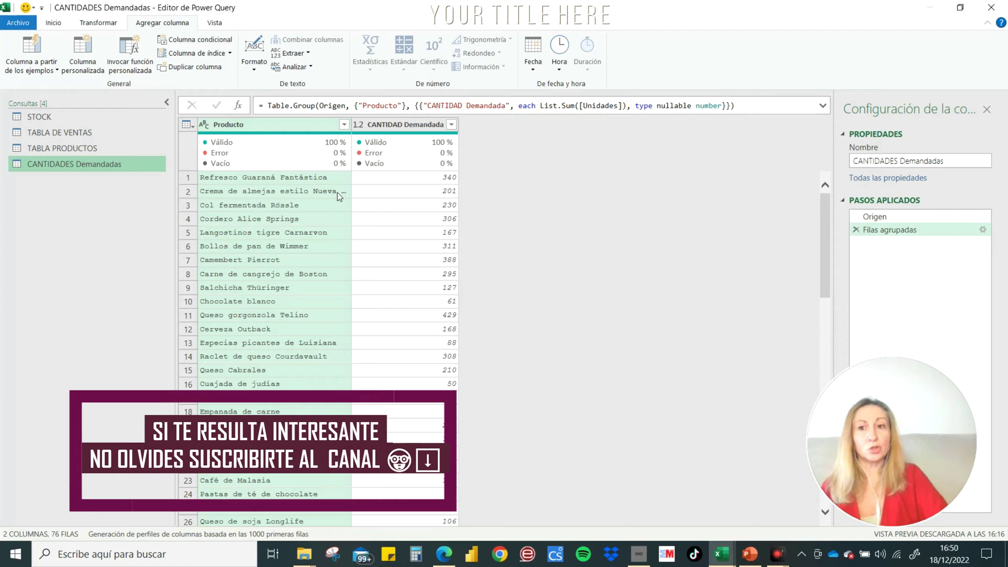
{"action": "left_click", "coordinate": [61, 22]}
Merge CANTIDADES Demandadas with STOCK by matching Producto in both tables, using a left outer join.
{"action": "left_click", "coordinate": [617, 40]}
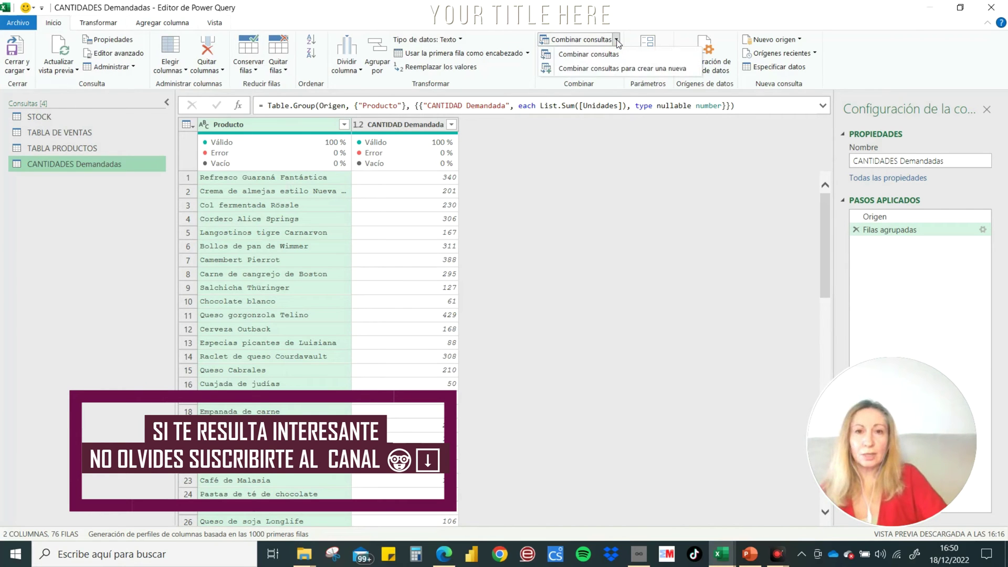
{"action": "left_click", "coordinate": [610, 72]}
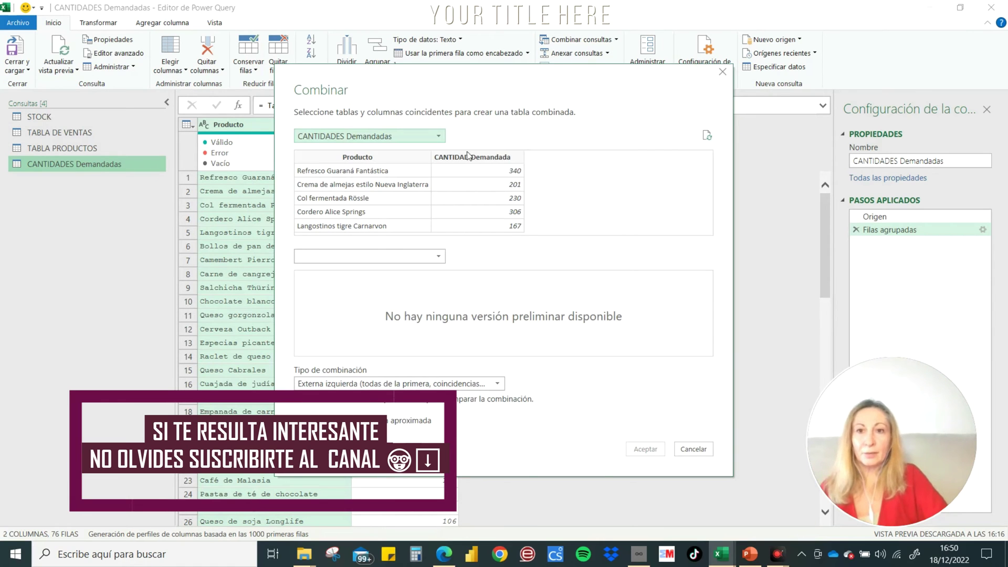
{"action": "left_click", "coordinate": [439, 257]}
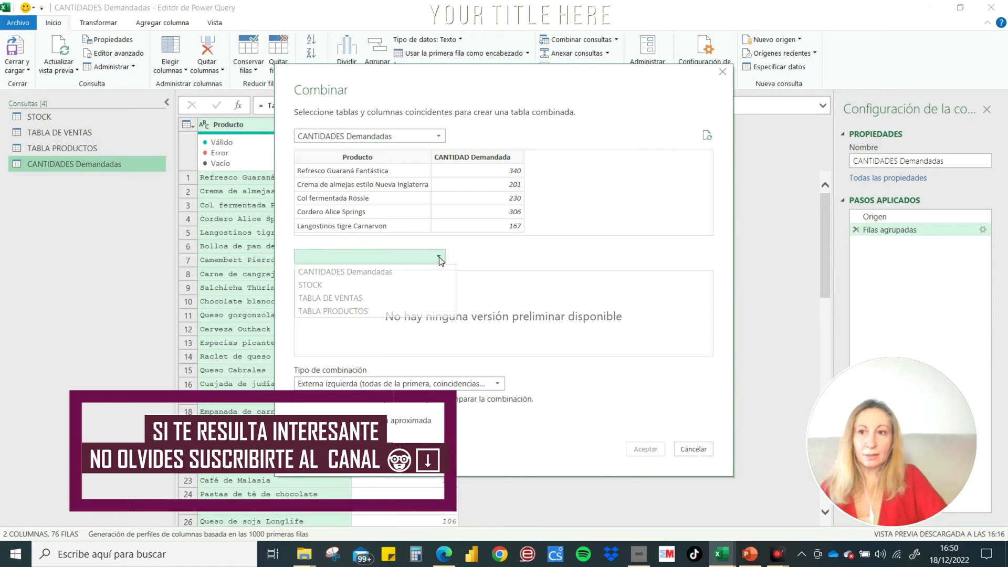
{"action": "left_click", "coordinate": [352, 287]}
{"action": "left_click", "coordinate": [368, 157]}
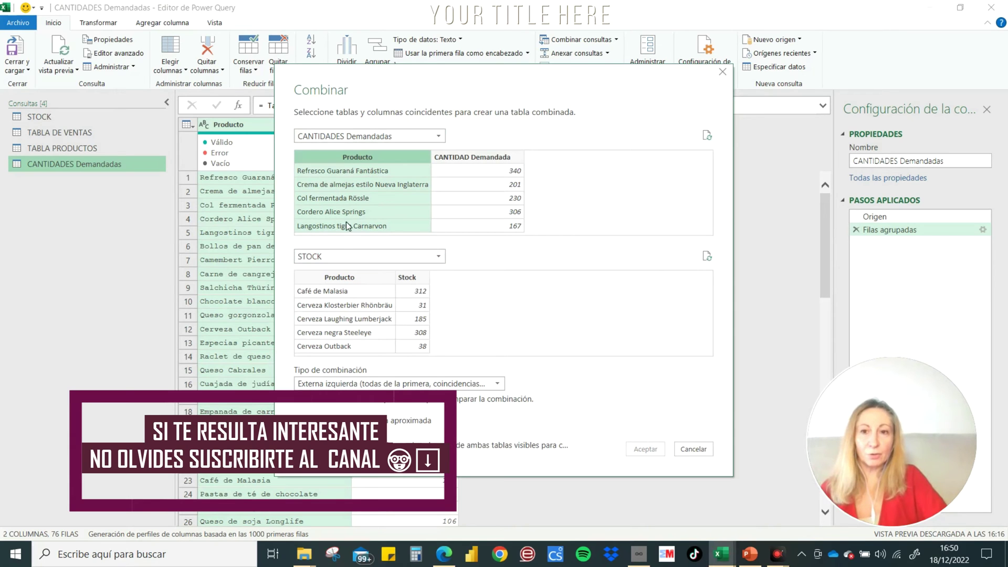
{"action": "left_click", "coordinate": [329, 278]}
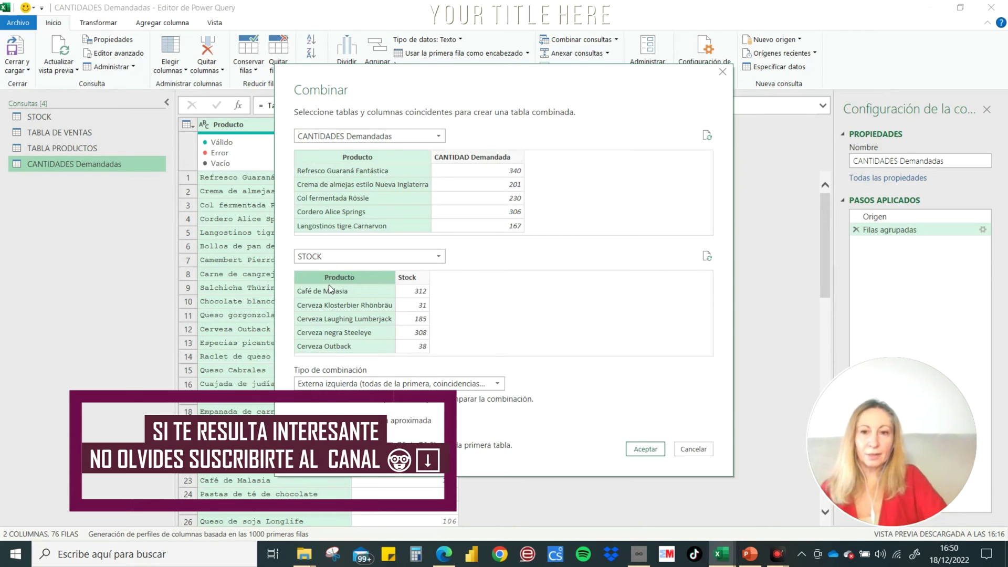
{"action": "left_click", "coordinate": [647, 451]}
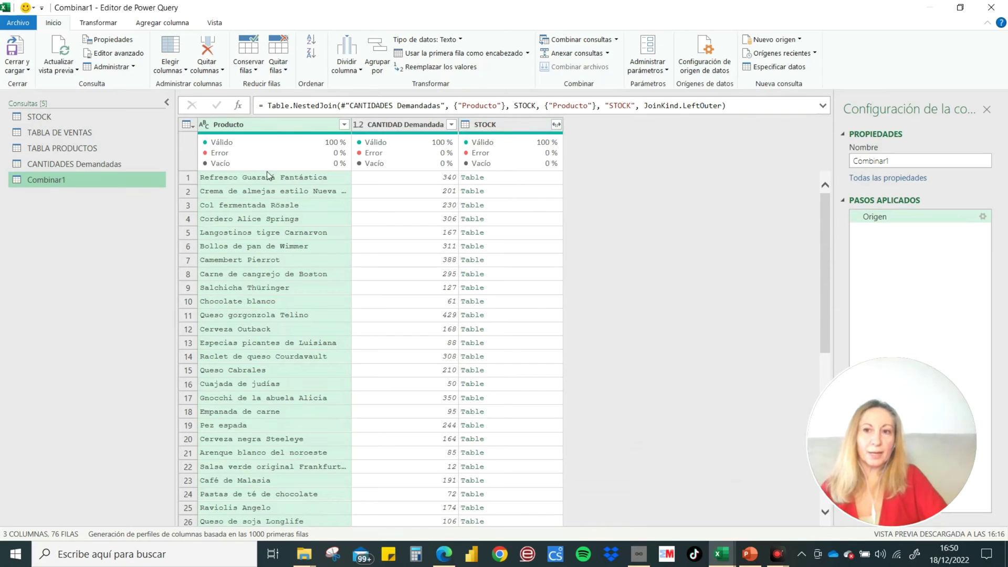
Preview several nested STOCK tables, then expand STOCK to Stock only, leaving out Producto.
{"action": "left_click", "coordinate": [503, 178]}
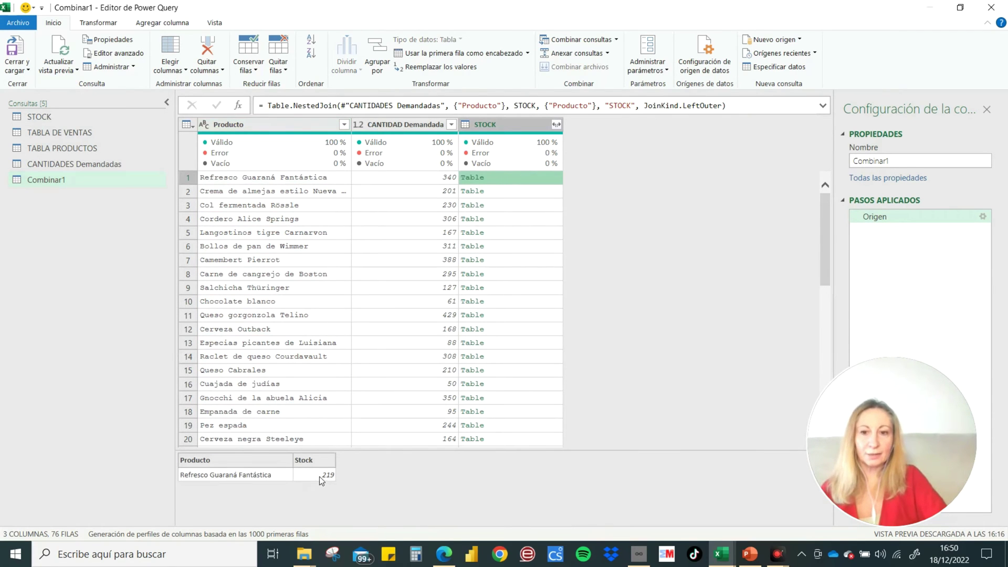
{"action": "left_click", "coordinate": [505, 192]}
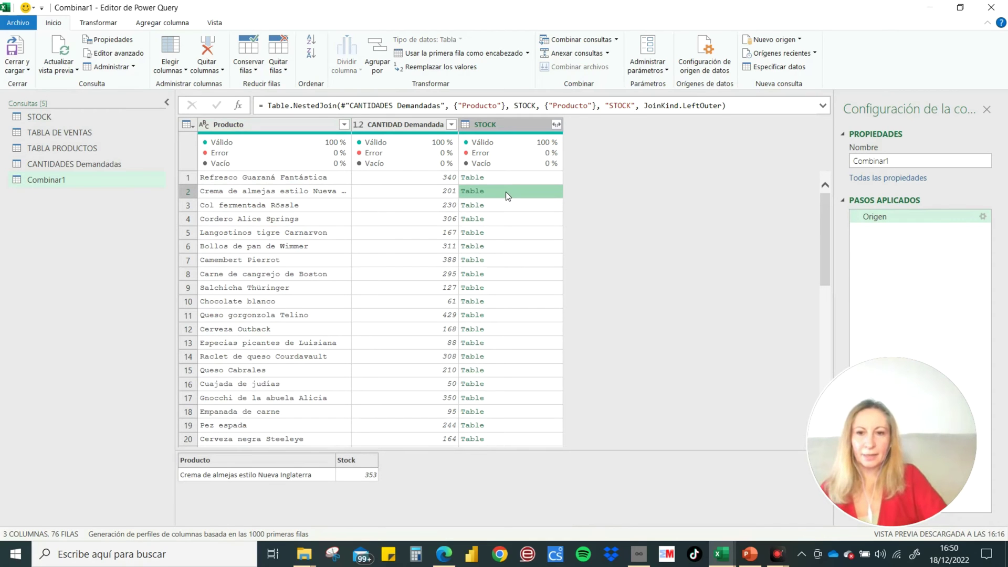
{"action": "left_click", "coordinate": [508, 206]}
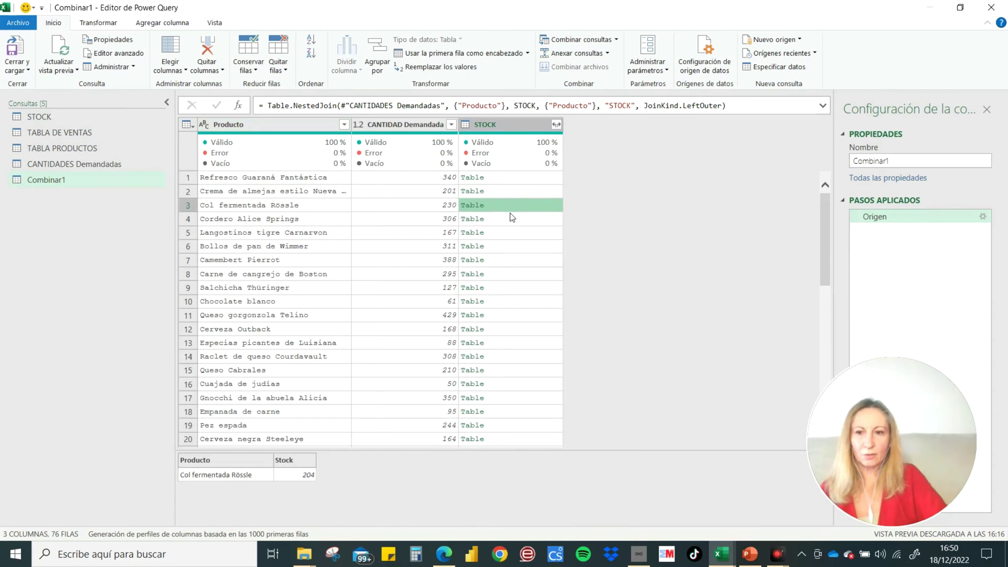
{"action": "left_click", "coordinate": [514, 221]}
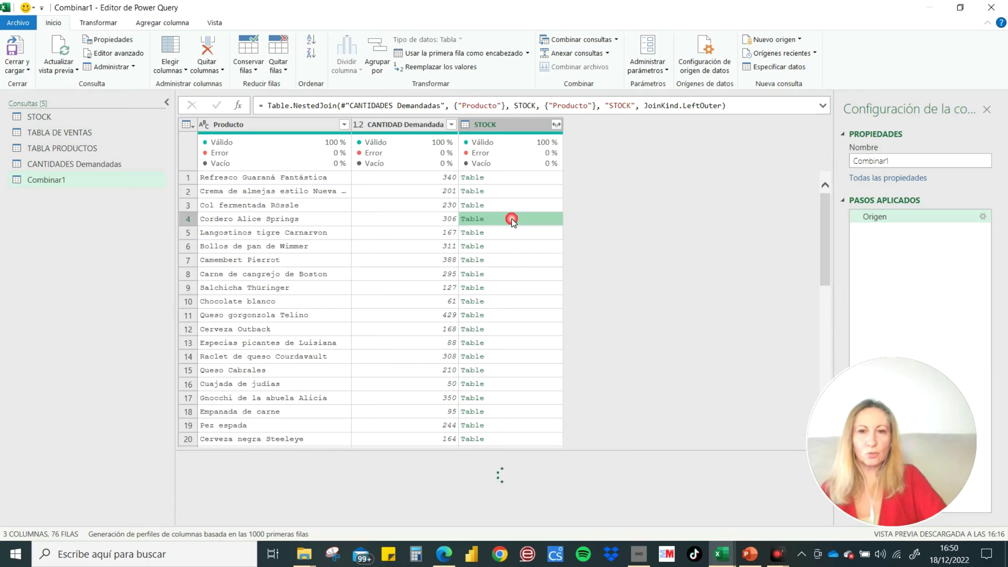
{"action": "left_click", "coordinate": [522, 179]}
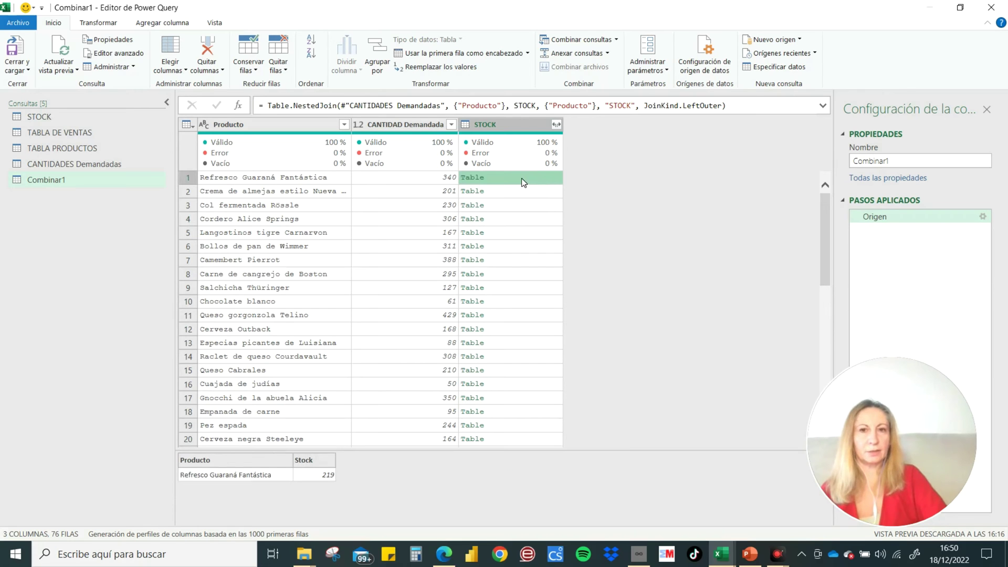
{"action": "left_click", "coordinate": [556, 125]}
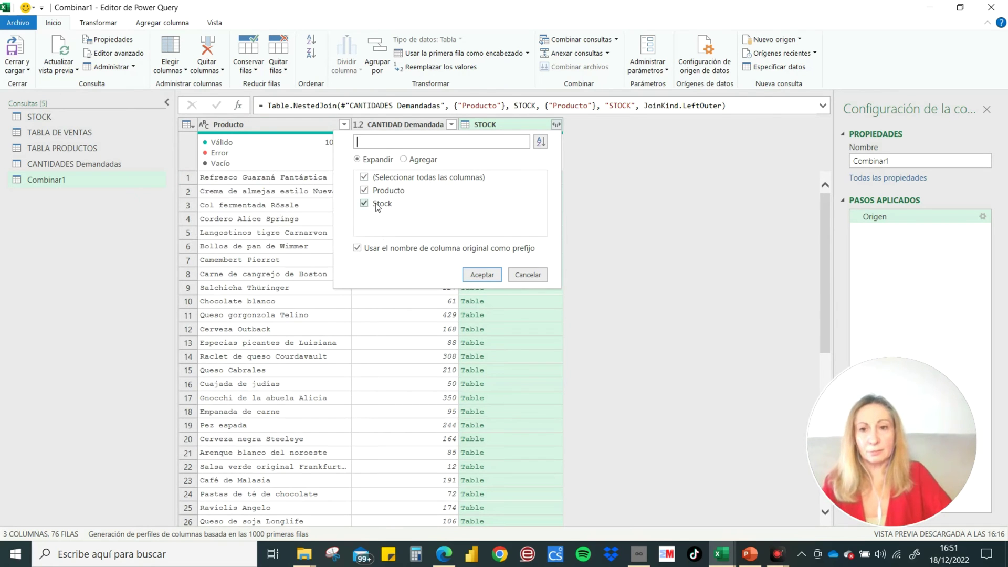
{"action": "left_click", "coordinate": [365, 190]}
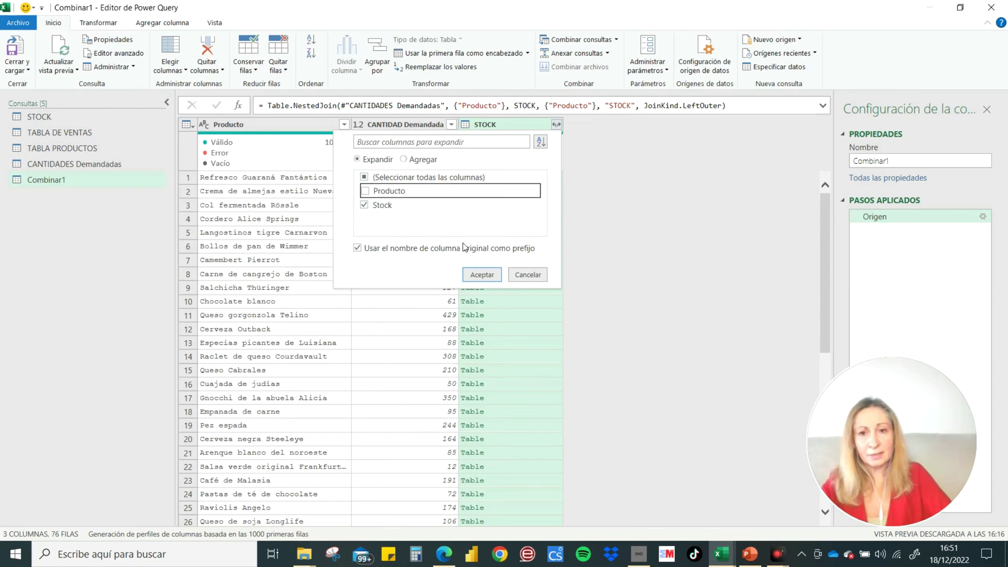
{"action": "left_click", "coordinate": [478, 277]}
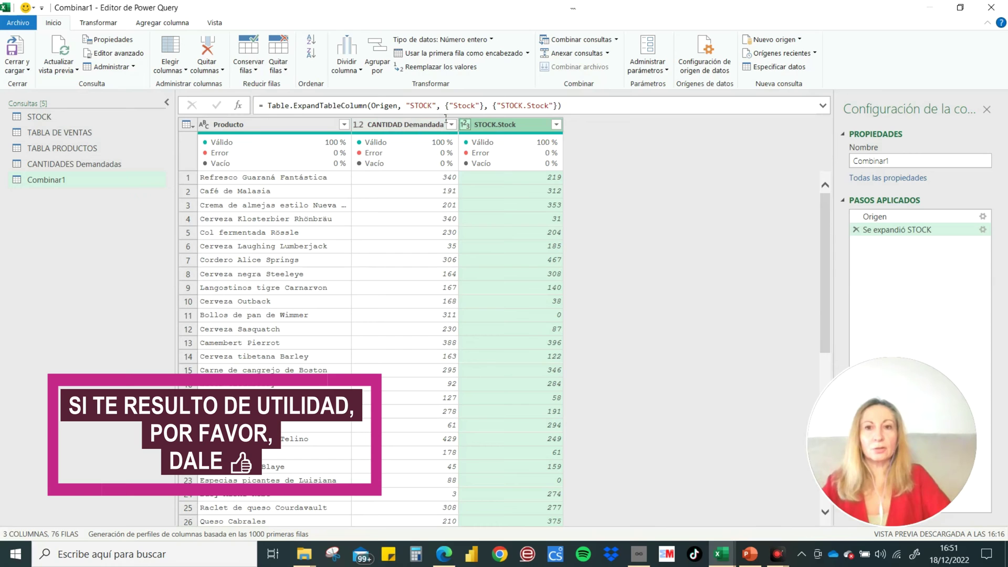
Add a Resta column subtracting CANTIDAD Demandada from STOCK.Stock via Agregar columna > Estándar > Restar.
{"action": "left_click", "coordinate": [505, 125]}
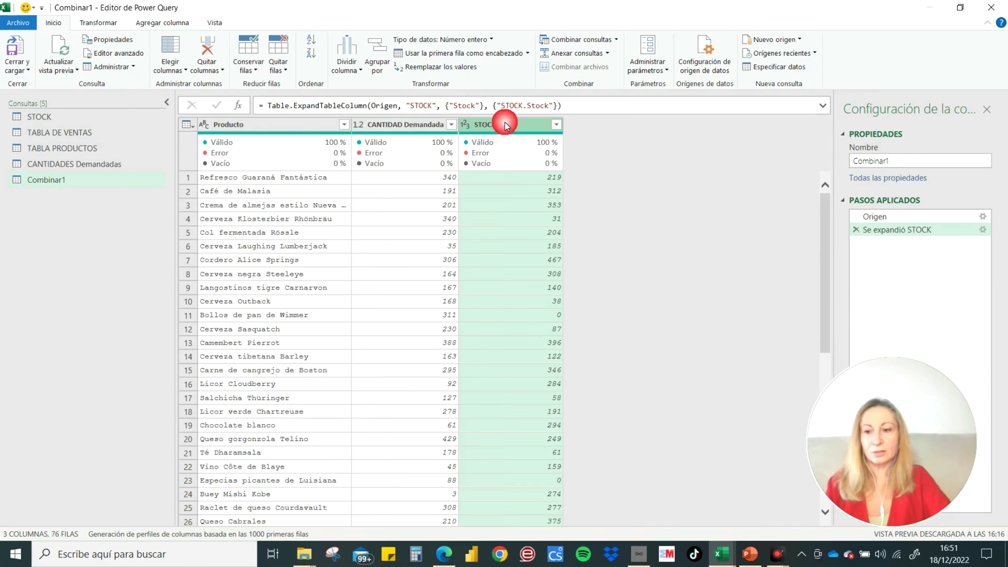
{"action": "left_click", "coordinate": [408, 123], "text": "ctrl"}
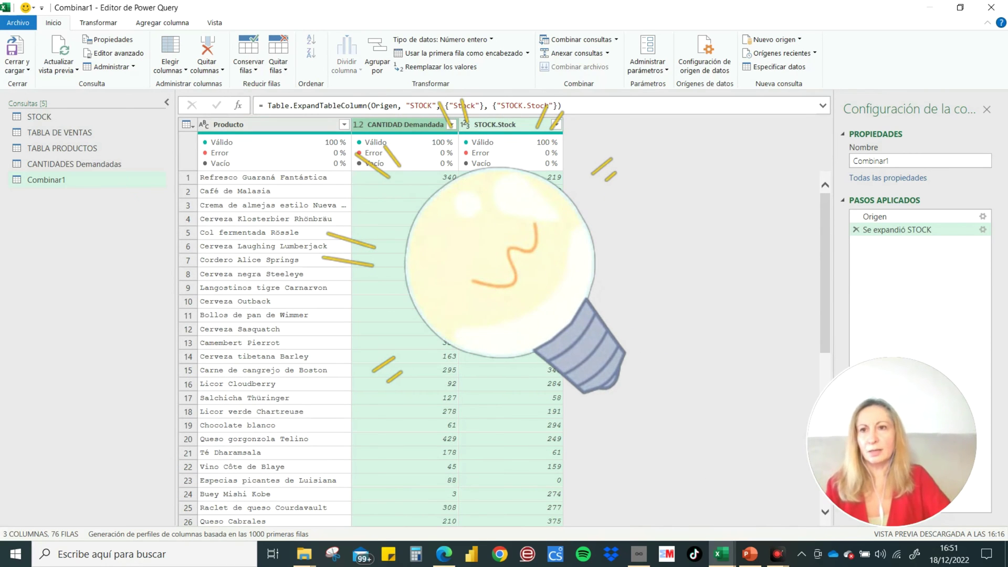
{"action": "left_click", "coordinate": [162, 22]}
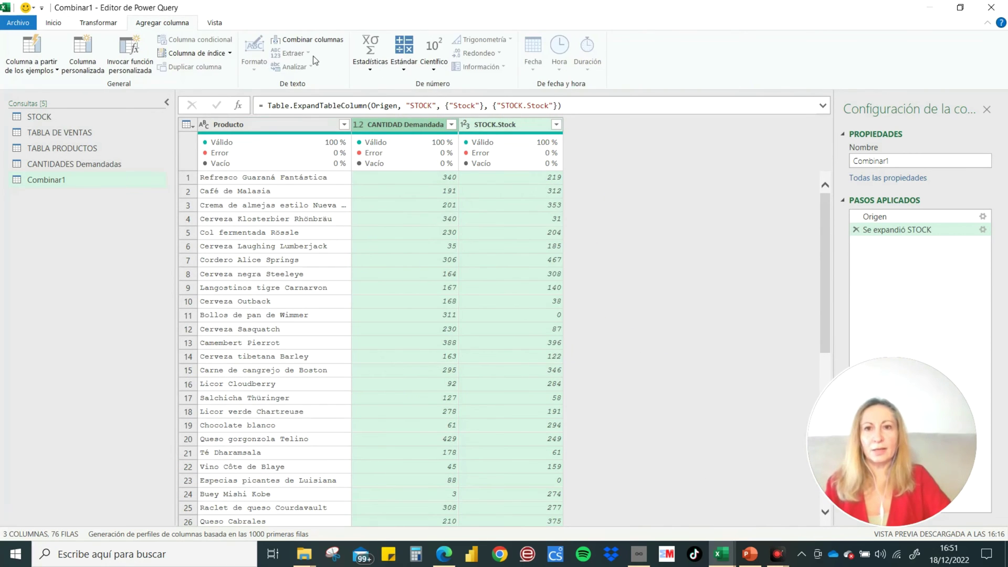
{"action": "left_click", "coordinate": [404, 53]}
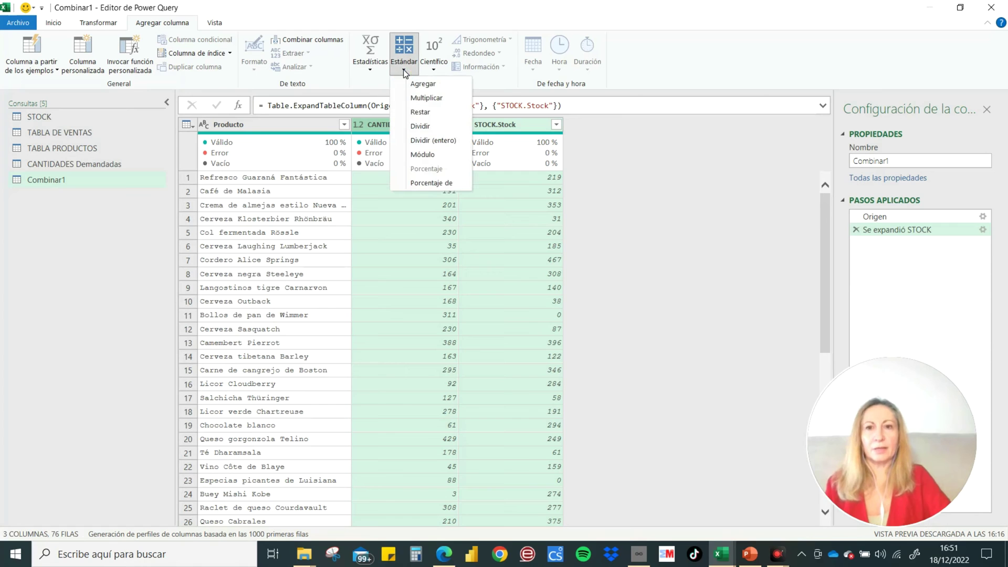
{"action": "left_click", "coordinate": [420, 112]}
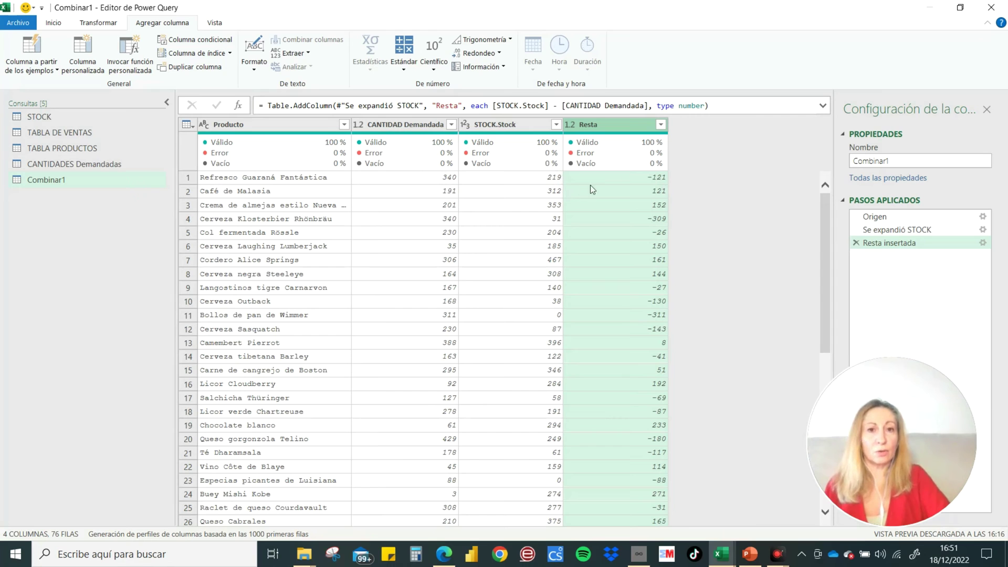
Rename the Resta column to STOCK FINAL and check one of its values.
{"action": "double_click", "coordinate": [617, 125]}
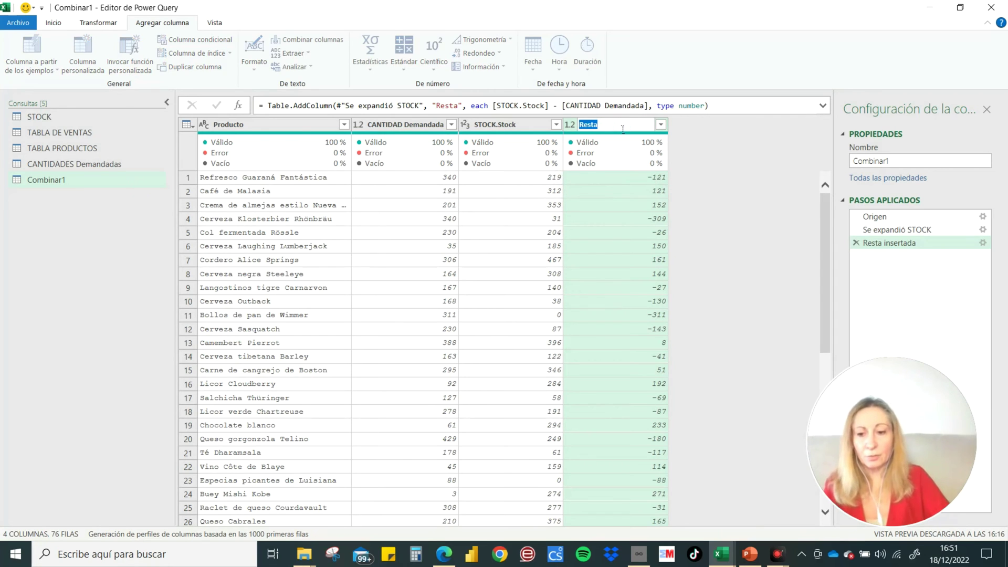
{"action": "type", "text": "S"}
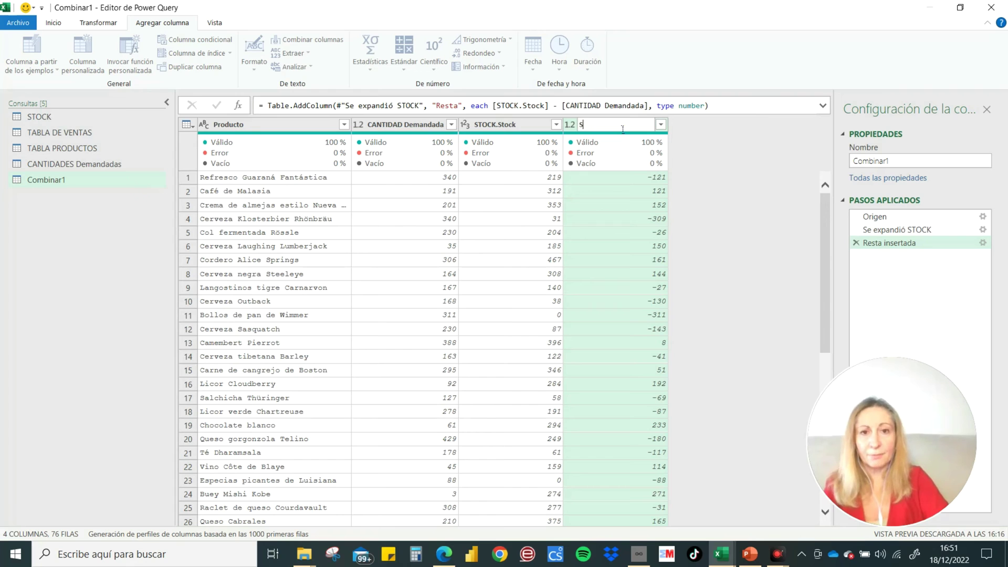
{"action": "type", "text": "TOCK FINAL"}
{"action": "key", "text": "Return"}
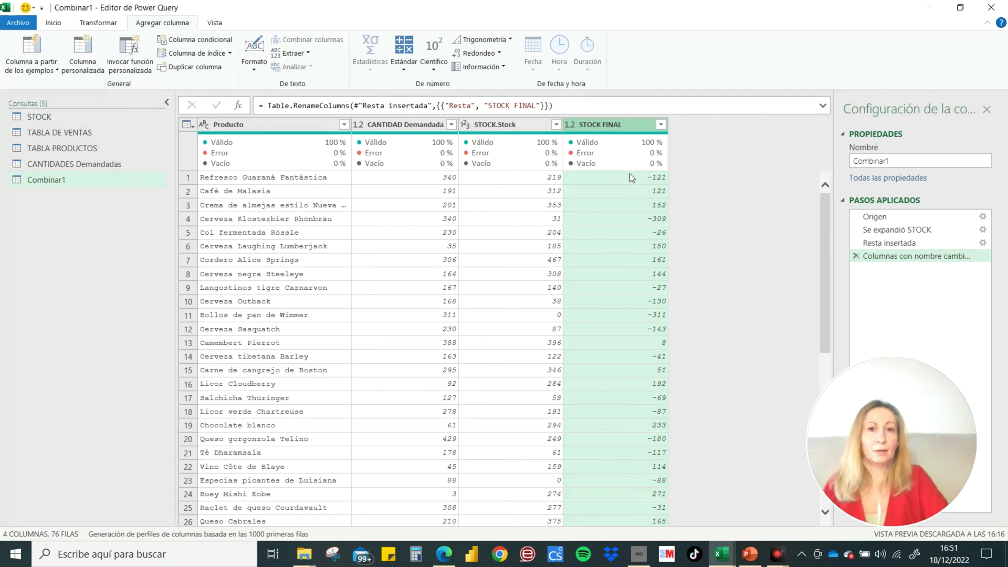
{"action": "left_click", "coordinate": [631, 205]}
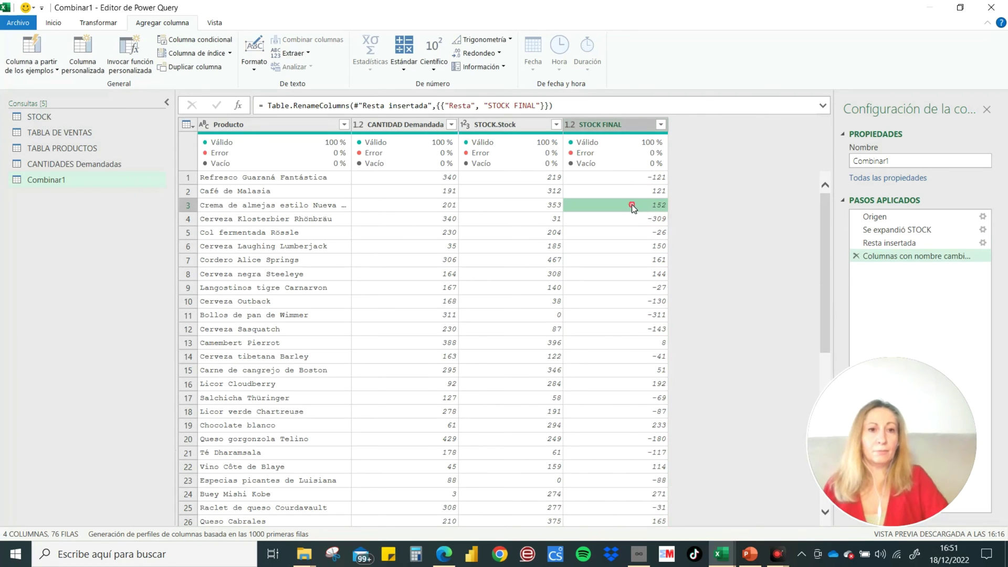
{"action": "left_click", "coordinate": [660, 124]}
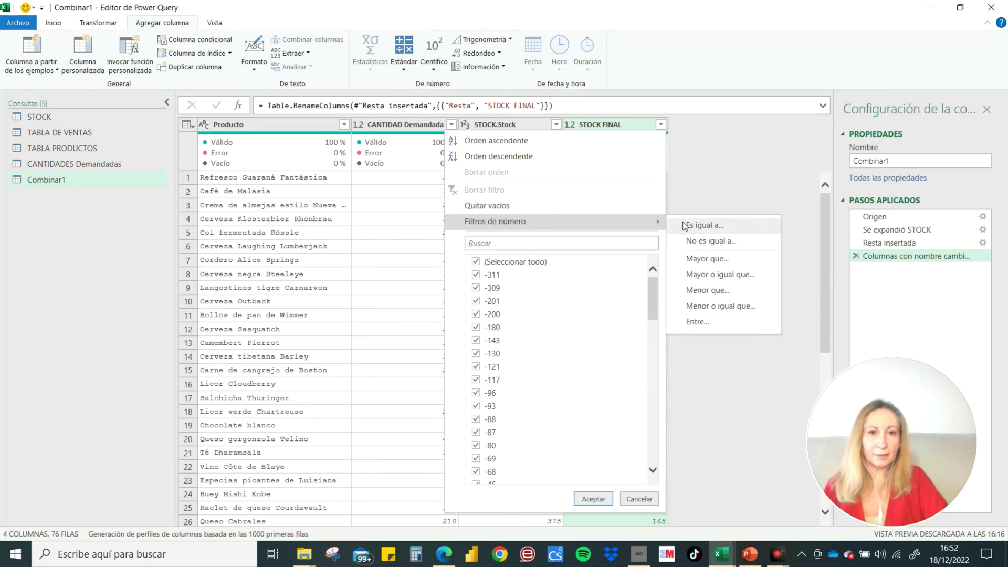
{"action": "mouse_move", "coordinate": [494, 222]}
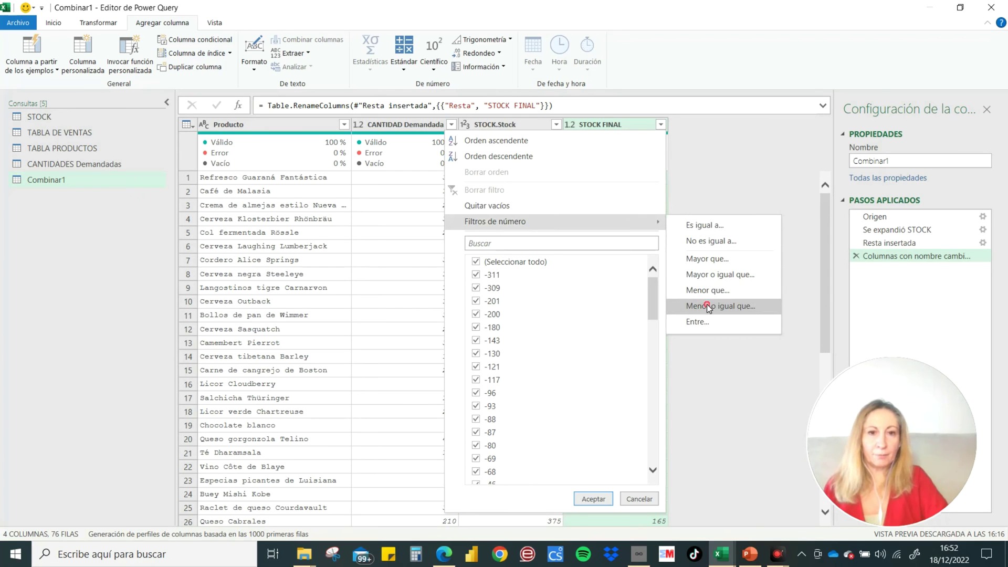
Filter STOCK FINAL to values less than or equal to 0, leaving 26 products.
{"action": "left_click", "coordinate": [714, 306]}
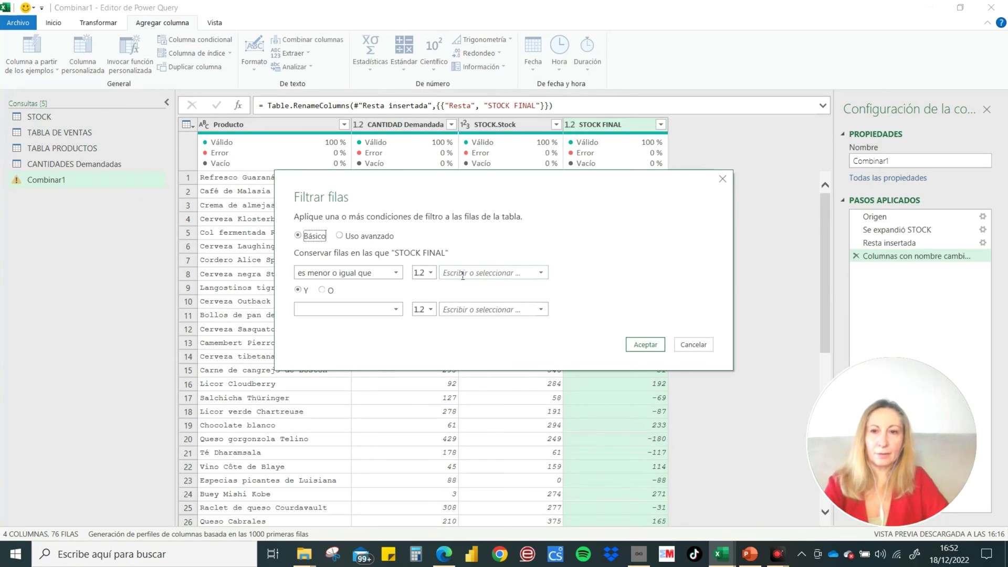
{"action": "left_click", "coordinate": [460, 273]}
{"action": "type", "text": "0"}
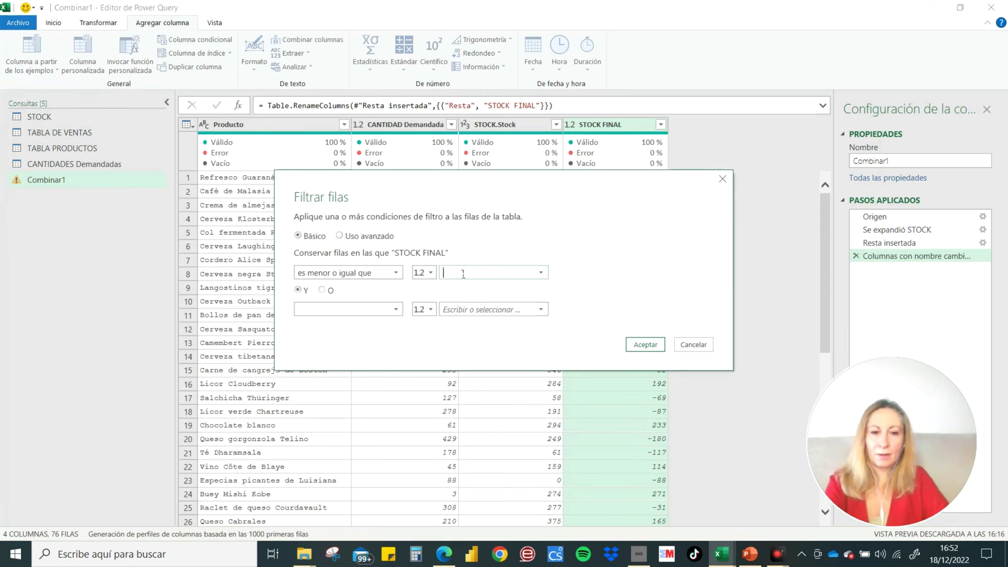
{"action": "left_click", "coordinate": [650, 348]}
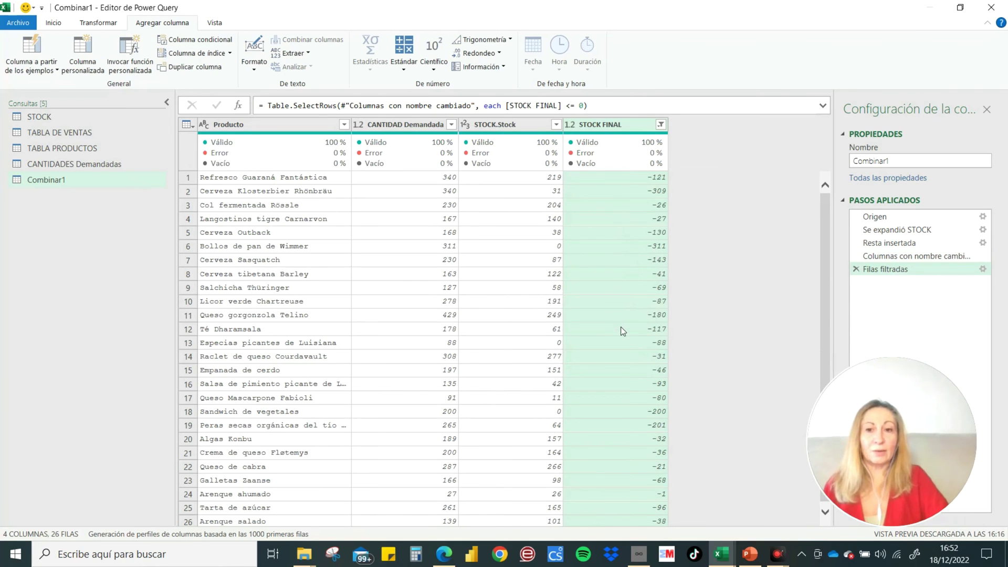
{"action": "scroll", "coordinate": [621, 326], "scroll_direction": "down", "scroll_amount": 1}
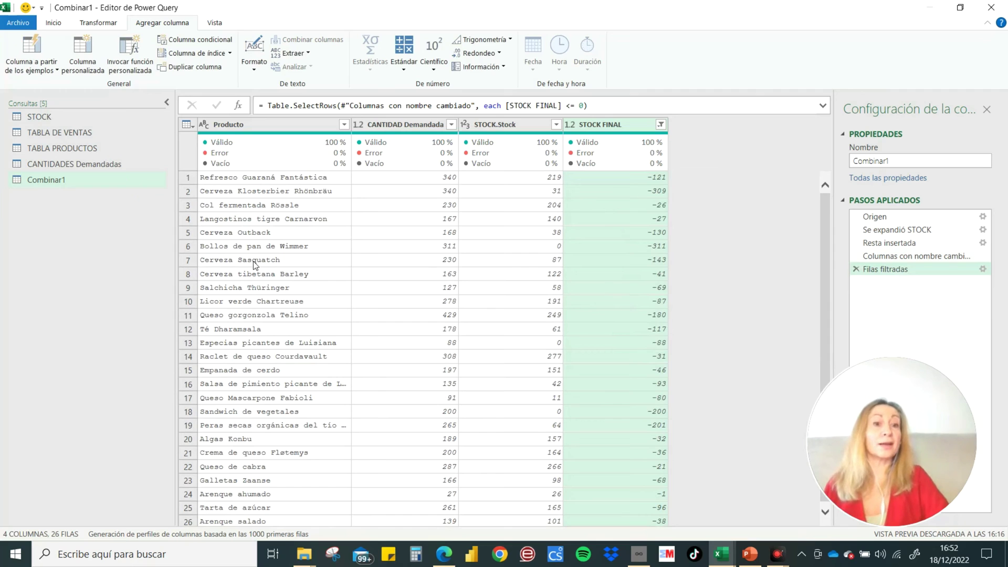
Rename Combinar1 to REALIZAR PEDIDO URGENTE and load it with Cerrar y cargar.
{"action": "left_click", "coordinate": [908, 161]}
{"action": "key", "text": "BackSpace"}
{"action": "key", "text": "BackSpace"}
{"action": "key", "text": "BackSpace"}
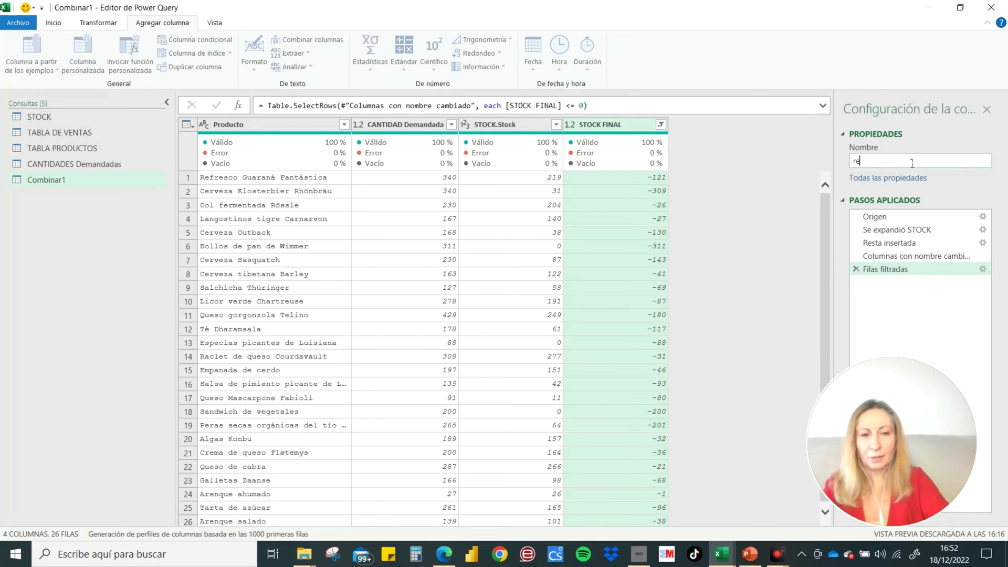
{"action": "type", "text": "E"}
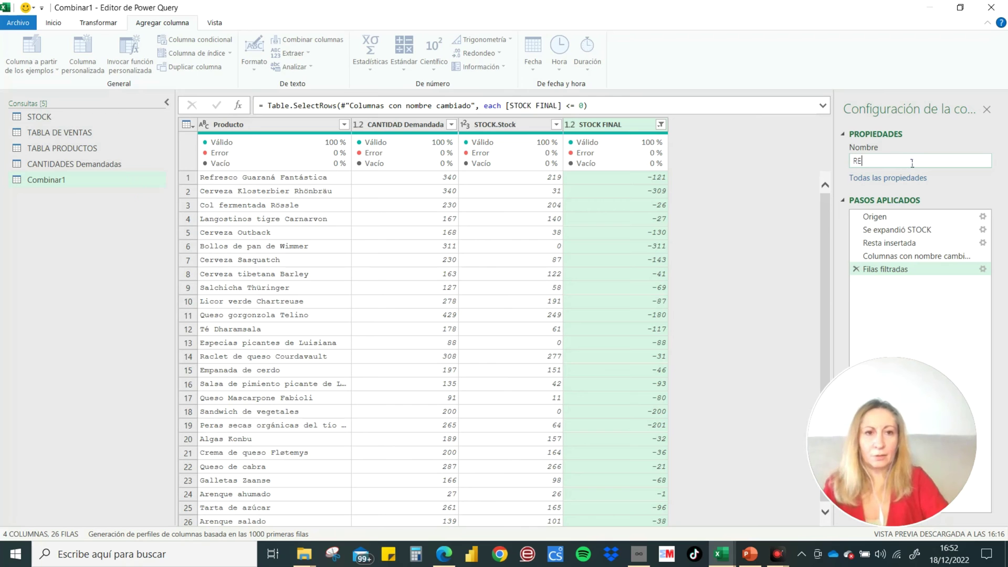
{"action": "type", "text": "ALIZAR PEDID"}
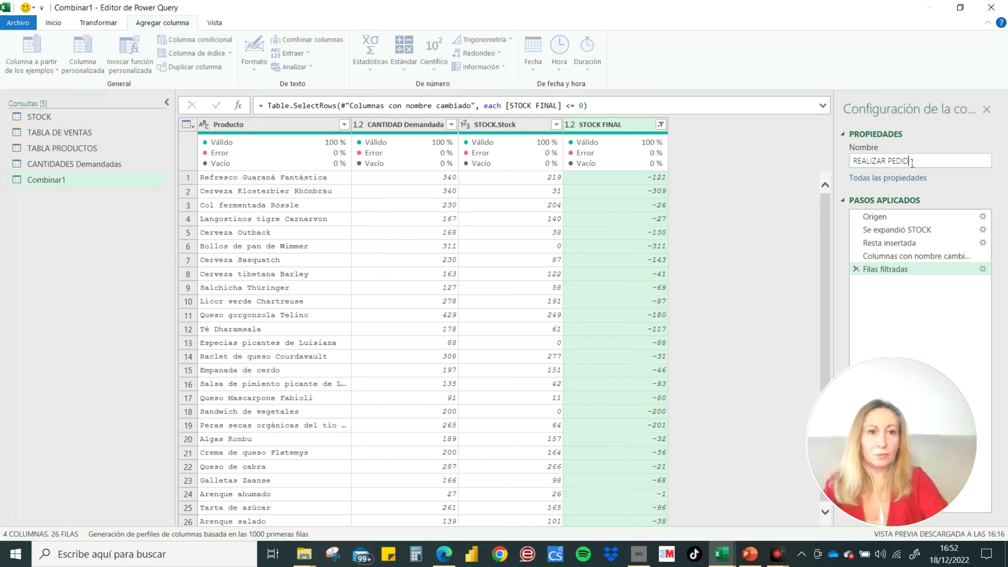
{"action": "type", "text": "O URGENTE"}
{"action": "key", "text": "Return"}
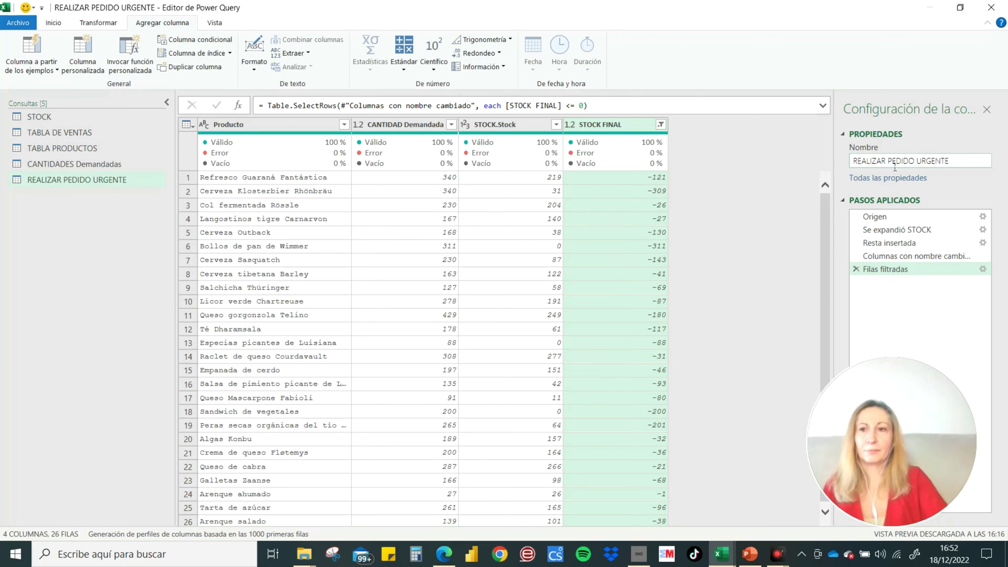
{"action": "left_click", "coordinate": [59, 26]}
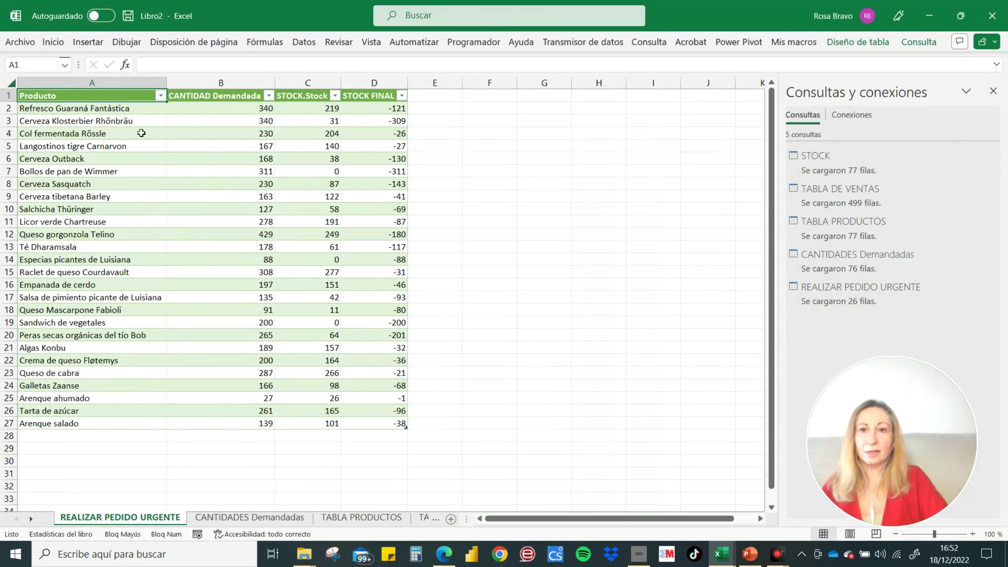
Step down the REALIZAR PEDIDO URGENTE product list to Salchicha Thüringer.
{"action": "left_click", "coordinate": [102, 112]}
{"action": "left_click", "coordinate": [101, 122]}
{"action": "left_click", "coordinate": [99, 135]}
{"action": "left_click", "coordinate": [99, 146]}
{"action": "left_click", "coordinate": [99, 159]}
{"action": "left_click", "coordinate": [99, 171]}
{"action": "left_click", "coordinate": [100, 183]}
{"action": "left_click", "coordinate": [101, 196]}
{"action": "left_click", "coordinate": [103, 212]}
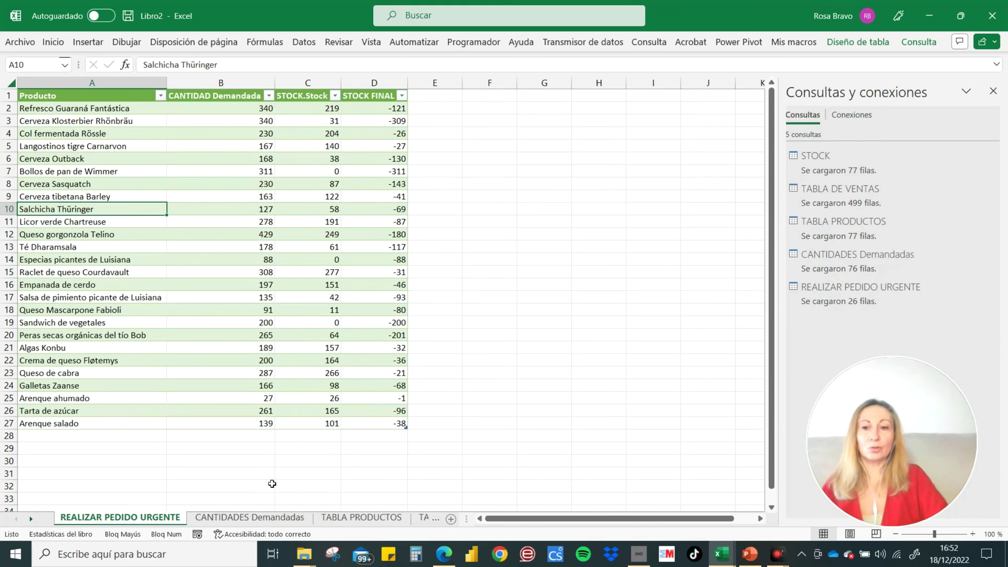
Browse the CANTIDADES Demandadas, TABLA PRODUCTOS and TABLA DE VENTAS sheets.
{"action": "left_click", "coordinate": [251, 517]}
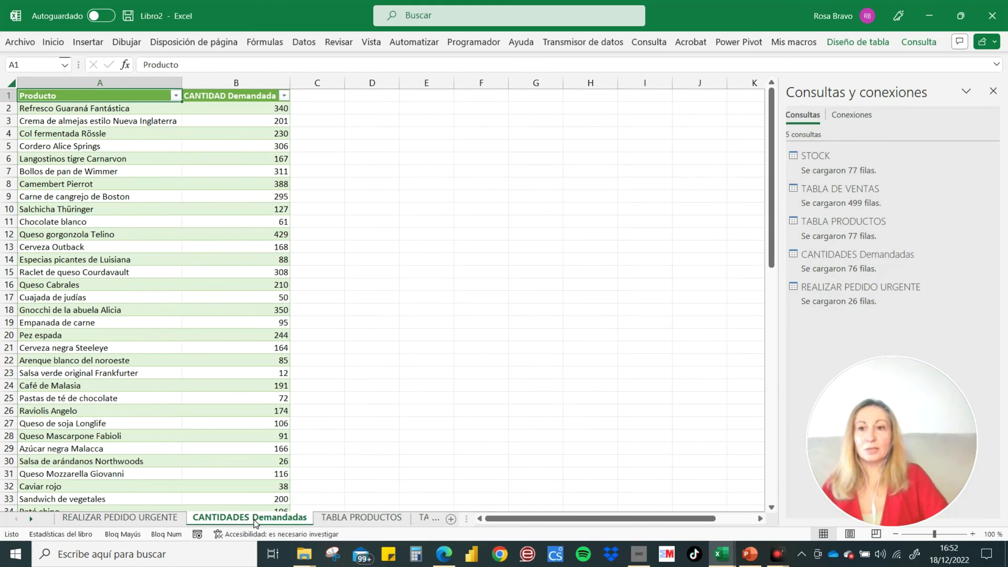
{"action": "left_click", "coordinate": [376, 517]}
{"action": "left_click", "coordinate": [422, 518]}
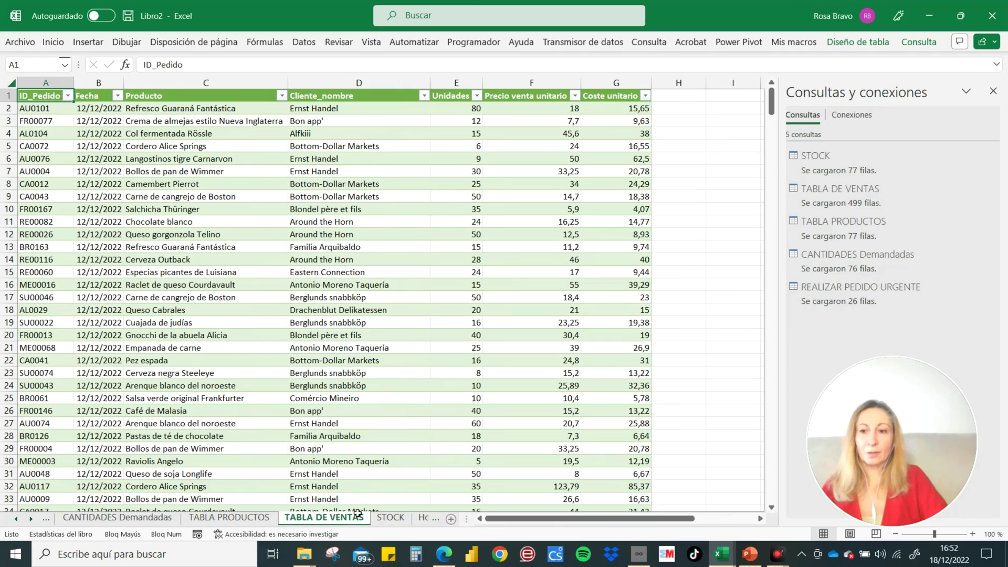
{"action": "scroll", "coordinate": [131, 293], "scroll_direction": "down", "scroll_amount": 4}
{"action": "scroll", "coordinate": [123, 284], "scroll_direction": "down", "scroll_amount": 7}
{"action": "scroll", "coordinate": [120, 279], "scroll_direction": "down", "scroll_amount": 13}
{"action": "scroll", "coordinate": [118, 272], "scroll_direction": "down", "scroll_amount": 11}
{"action": "scroll", "coordinate": [117, 272], "scroll_direction": "down", "scroll_amount": 11}
{"action": "scroll", "coordinate": [117, 272], "scroll_direction": "down", "scroll_amount": 16}
{"action": "scroll", "coordinate": [117, 272], "scroll_direction": "down", "scroll_amount": 9}
{"action": "scroll", "coordinate": [117, 272], "scroll_direction": "down", "scroll_amount": 11}
{"action": "scroll", "coordinate": [117, 272], "scroll_direction": "down", "scroll_amount": 6}
Look at the Datos > Actualizar todo options without refreshing, then return to REALIZAR PEDIDO URGENTE.
{"action": "left_click", "coordinate": [304, 42]}
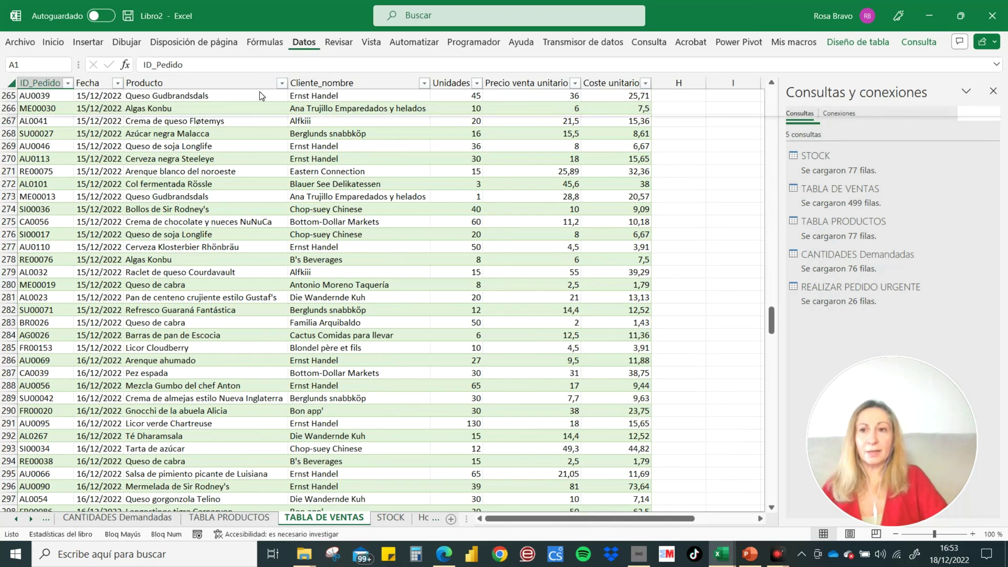
{"action": "left_click", "coordinate": [121, 94]}
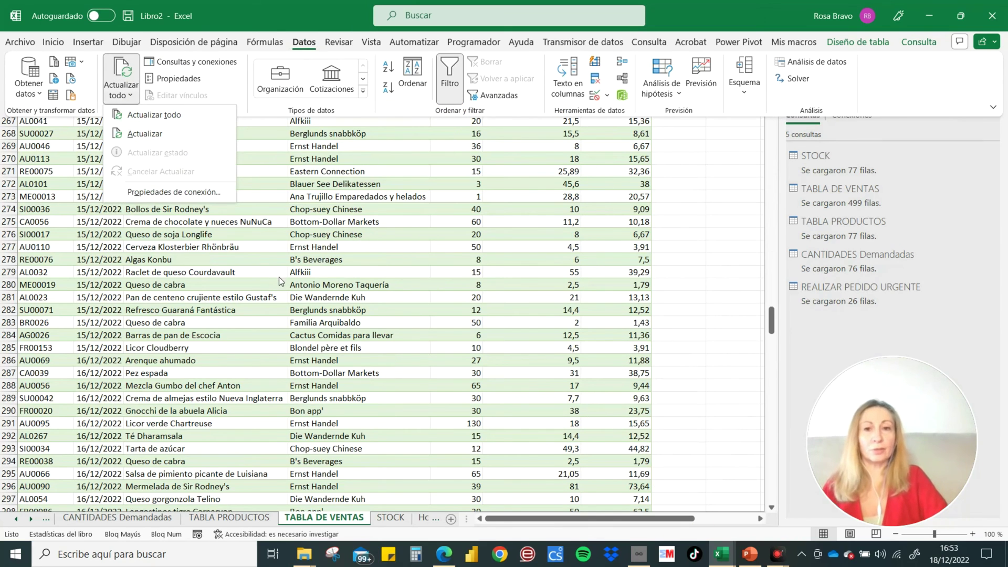
{"action": "left_click", "coordinate": [42, 520]}
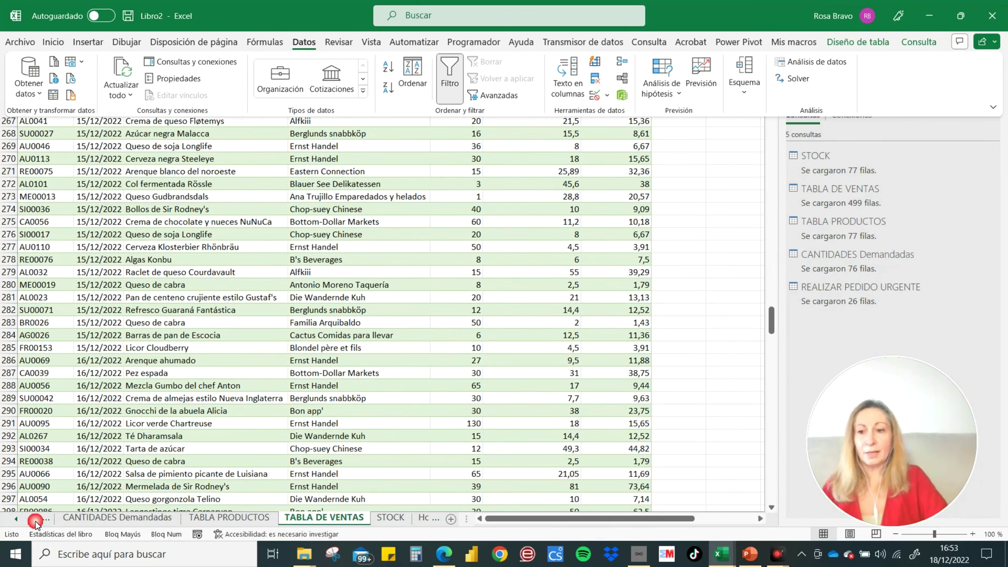
{"action": "left_click", "coordinate": [13, 519]}
{"action": "left_click", "coordinate": [13, 519]}
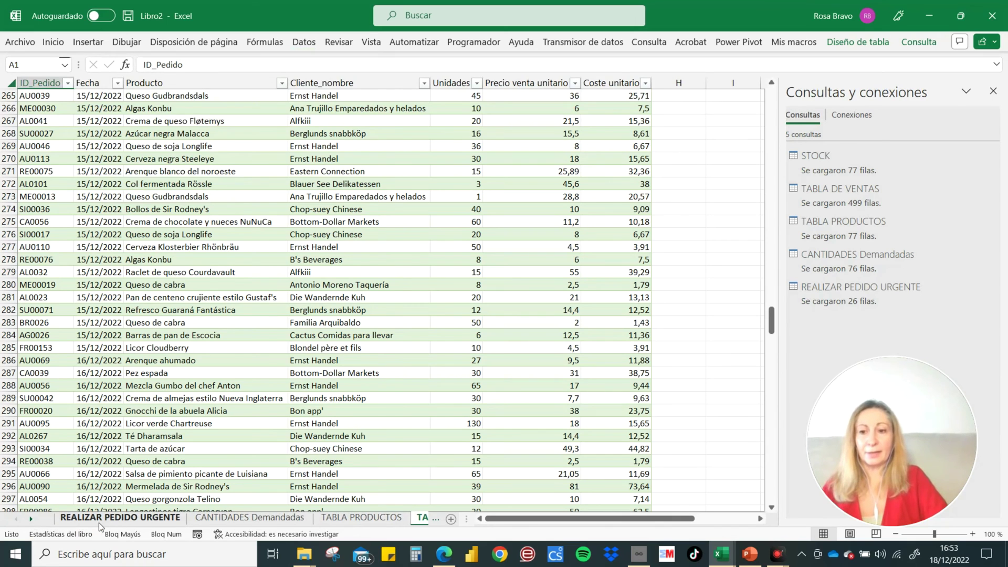
{"action": "left_click", "coordinate": [101, 518]}
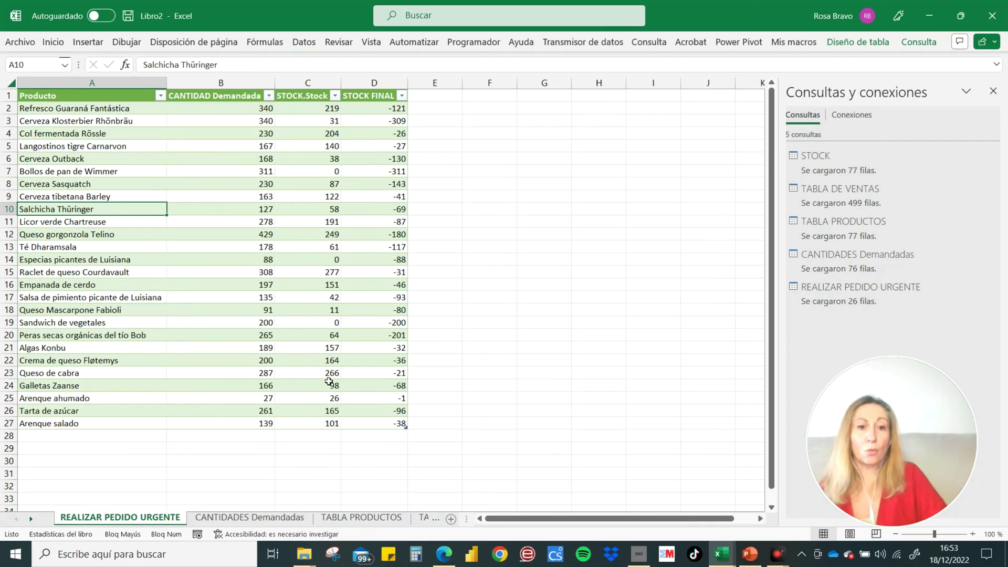
{"action": "left_click", "coordinate": [31, 520]}
{"action": "left_click", "coordinate": [30, 519]}
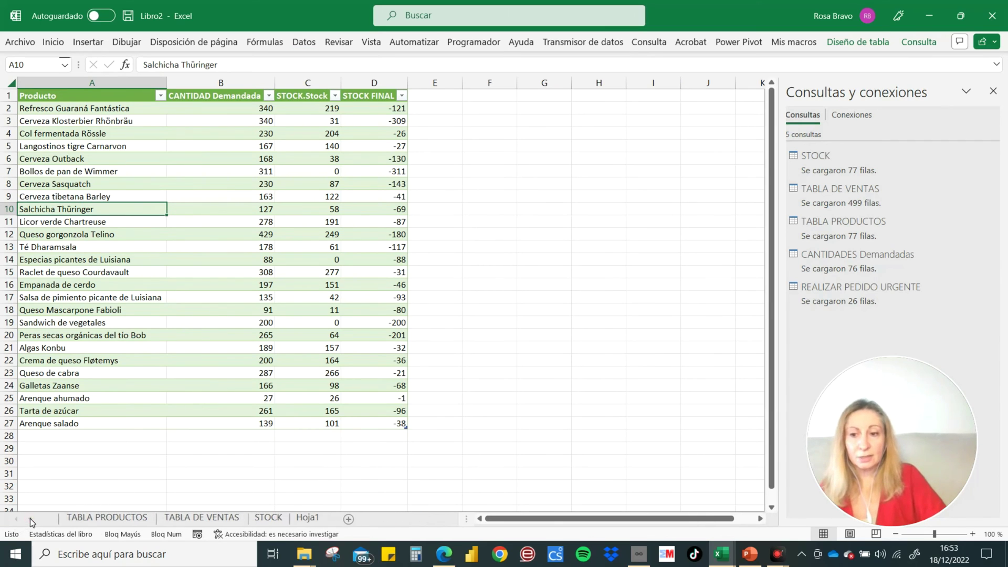
{"action": "left_click", "coordinate": [204, 520]}
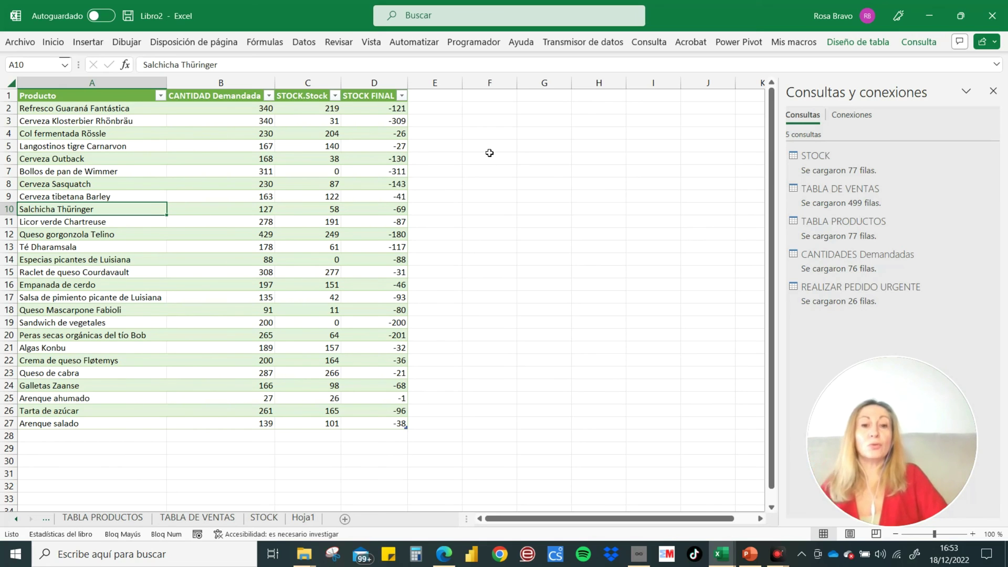
Switch to the source workbook and select the product names on TABLA PRODUCTOS down to row 31.
{"action": "key", "text": "alt+Tab"}
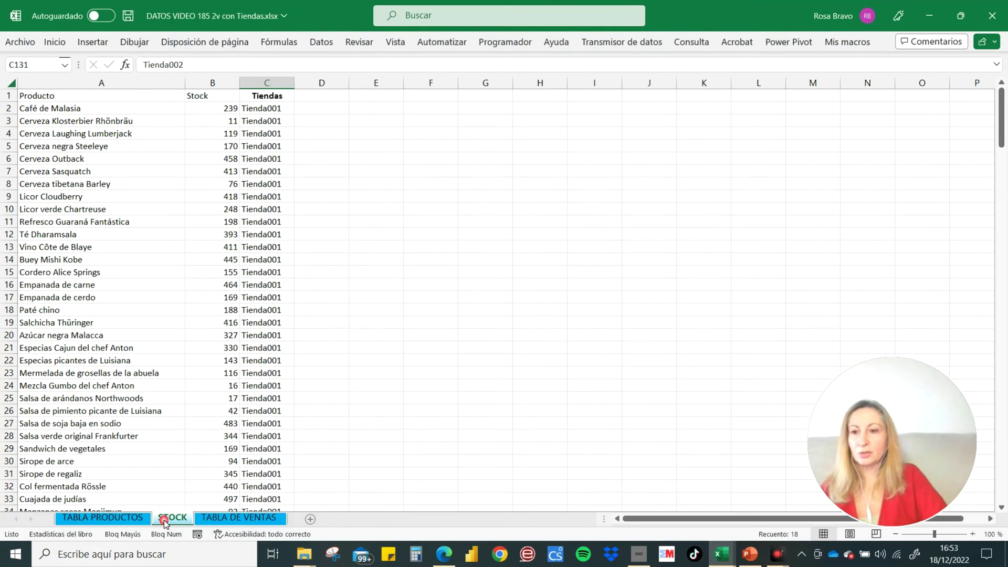
{"action": "left_click", "coordinate": [102, 517]}
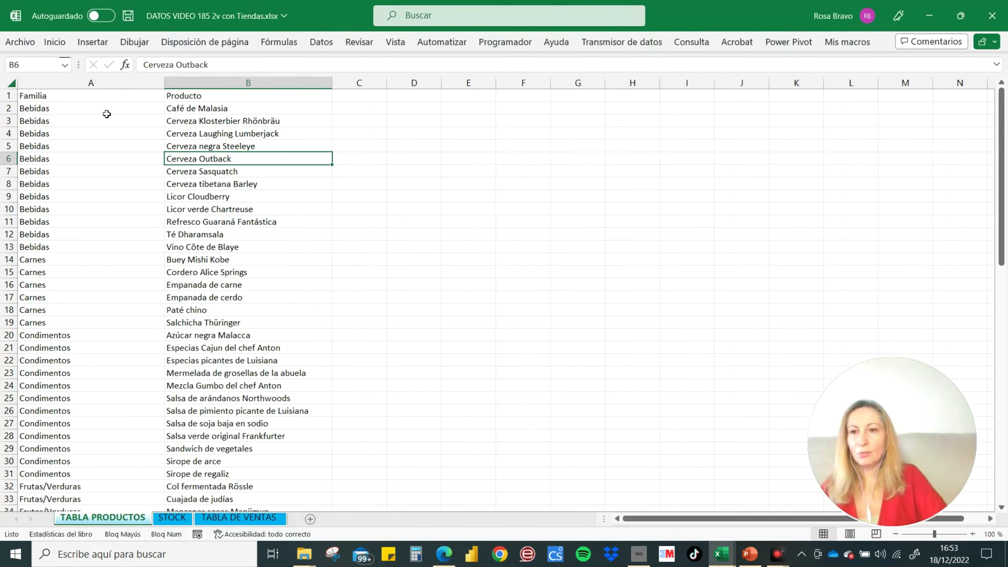
{"action": "left_click_drag", "start_coordinate": [177, 97], "coordinate": [241, 474]}
{"action": "scroll", "coordinate": [241, 475], "scroll_direction": "down", "scroll_amount": 5}
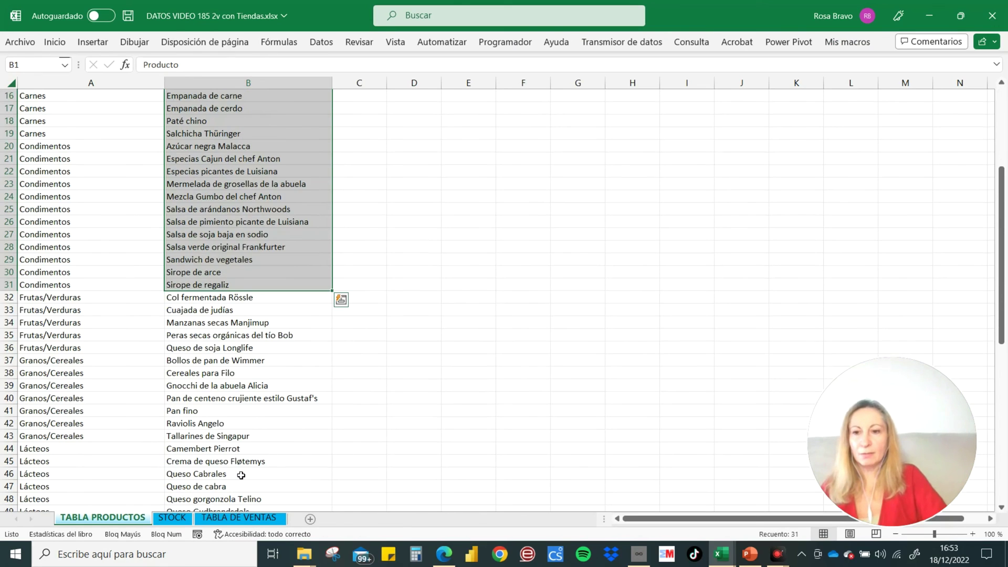
{"action": "scroll", "coordinate": [241, 475], "scroll_direction": "down", "scroll_amount": 5}
{"action": "scroll", "coordinate": [241, 476], "scroll_direction": "down", "scroll_amount": 2}
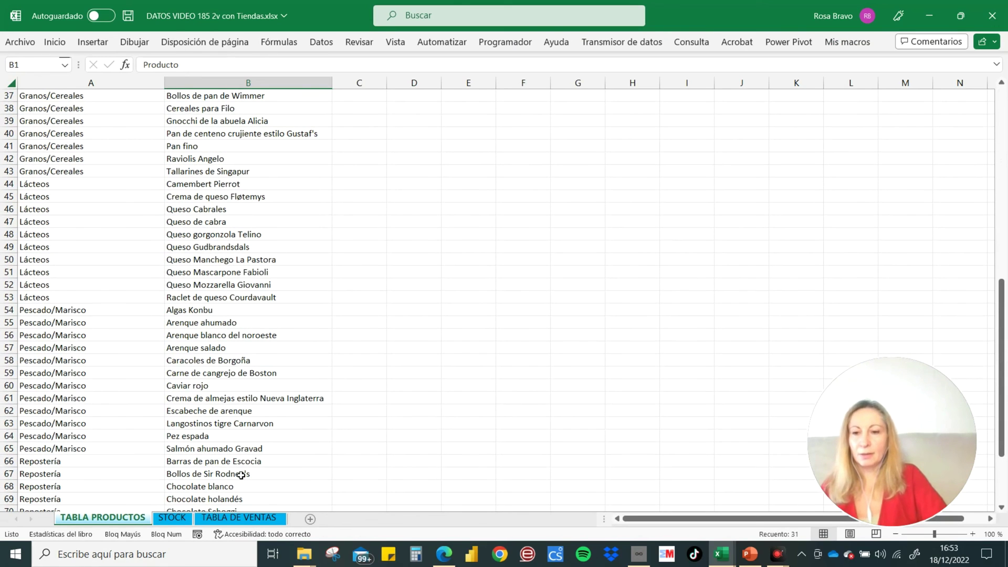
On the STOCK sheet, select the Tienda001 entries in the Tiendas column.
{"action": "left_click", "coordinate": [172, 521]}
{"action": "mouse_move", "coordinate": [76, 110]}
{"action": "left_mouse_down"}
{"action": "mouse_move", "coordinate": [226, 121]}
{"action": "mouse_move", "coordinate": [268, 400]}
{"action": "left_mouse_up"}
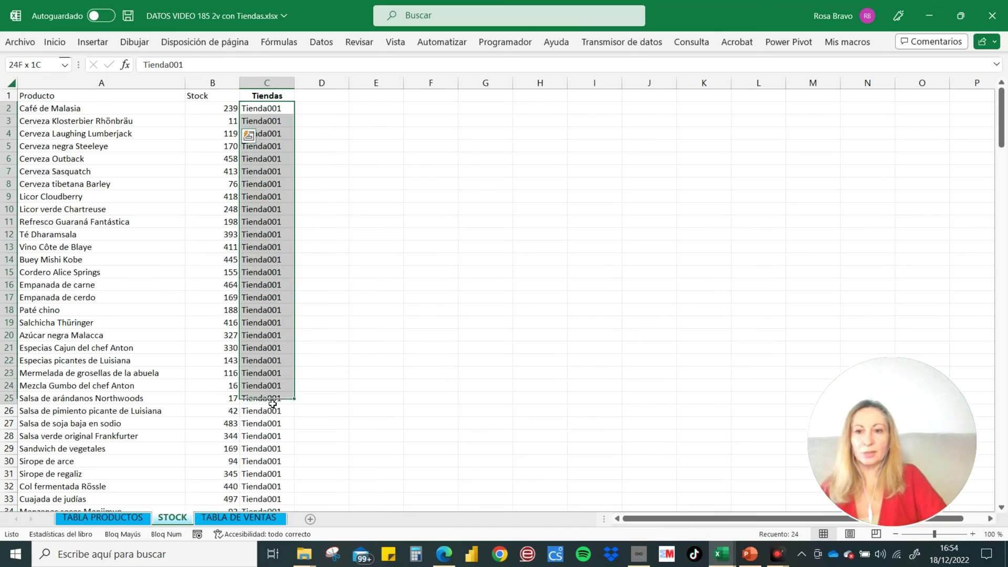
{"action": "scroll", "coordinate": [279, 377], "scroll_direction": "down", "scroll_amount": 6}
{"action": "scroll", "coordinate": [278, 378], "scroll_direction": "down", "scroll_amount": 2}
{"action": "scroll", "coordinate": [279, 377], "scroll_direction": "down", "scroll_amount": 15}
{"action": "scroll", "coordinate": [279, 378], "scroll_direction": "down", "scroll_amount": 10}
{"action": "scroll", "coordinate": [279, 377], "scroll_direction": "down", "scroll_amount": 9}
{"action": "scroll", "coordinate": [279, 378], "scroll_direction": "down", "scroll_amount": 11}
Paste into TABLA DE VENTAS and inspect store entries in rows 13 through 25.
{"action": "left_click", "coordinate": [239, 517]}
{"action": "key", "text": "ctrl+v"}
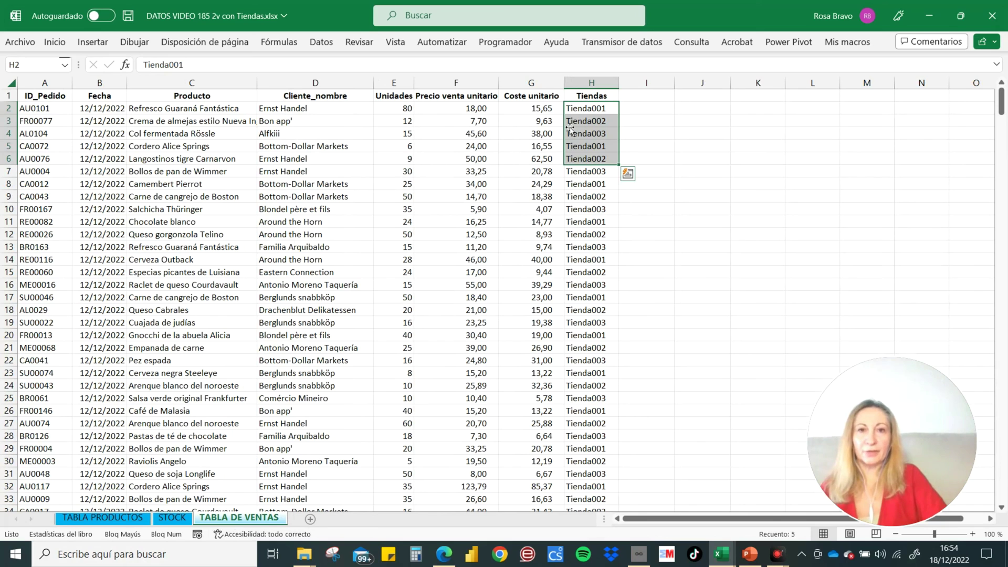
{"action": "left_click", "coordinate": [580, 134]}
{"action": "left_click", "coordinate": [582, 171]}
{"action": "left_click", "coordinate": [586, 247]}
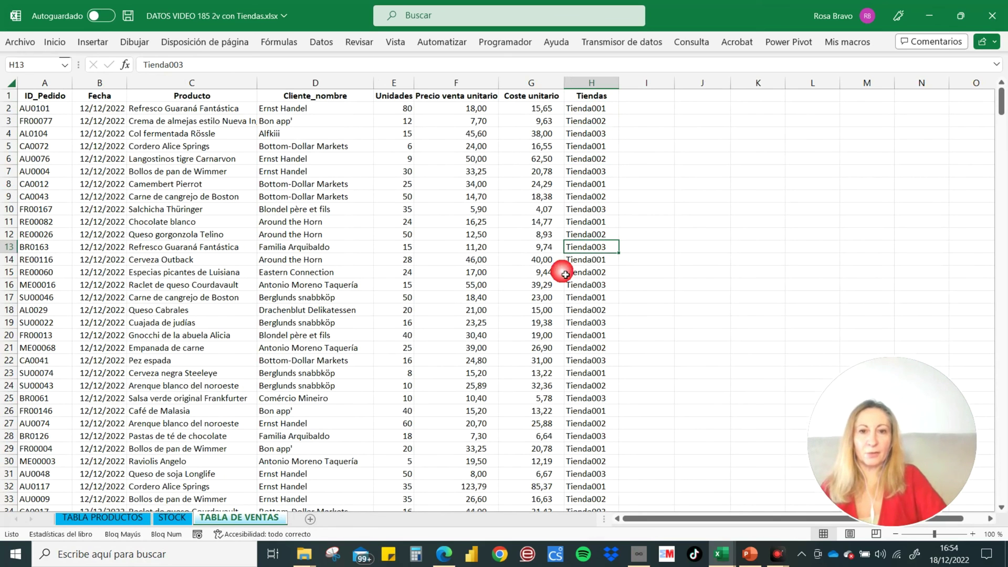
{"action": "left_click", "coordinate": [565, 274]}
{"action": "left_click", "coordinate": [62, 326]}
{"action": "left_click", "coordinate": [583, 347]}
{"action": "left_click", "coordinate": [589, 399]}
Scroll through the sales data and check the store entry in row 28.
{"action": "scroll", "coordinate": [589, 403], "scroll_direction": "down", "scroll_amount": 4}
{"action": "scroll", "coordinate": [589, 404], "scroll_direction": "down", "scroll_amount": 4}
{"action": "scroll", "coordinate": [589, 403], "scroll_direction": "down", "scroll_amount": 9}
{"action": "scroll", "coordinate": [588, 403], "scroll_direction": "down", "scroll_amount": 4}
{"action": "scroll", "coordinate": [589, 404], "scroll_direction": "down", "scroll_amount": 5}
{"action": "scroll", "coordinate": [588, 404], "scroll_direction": "down", "scroll_amount": 4}
{"action": "scroll", "coordinate": [589, 403], "scroll_direction": "down", "scroll_amount": 9}
{"action": "scroll", "coordinate": [588, 403], "scroll_direction": "down", "scroll_amount": 5}
{"action": "scroll", "coordinate": [585, 390], "scroll_direction": "down", "scroll_amount": 4}
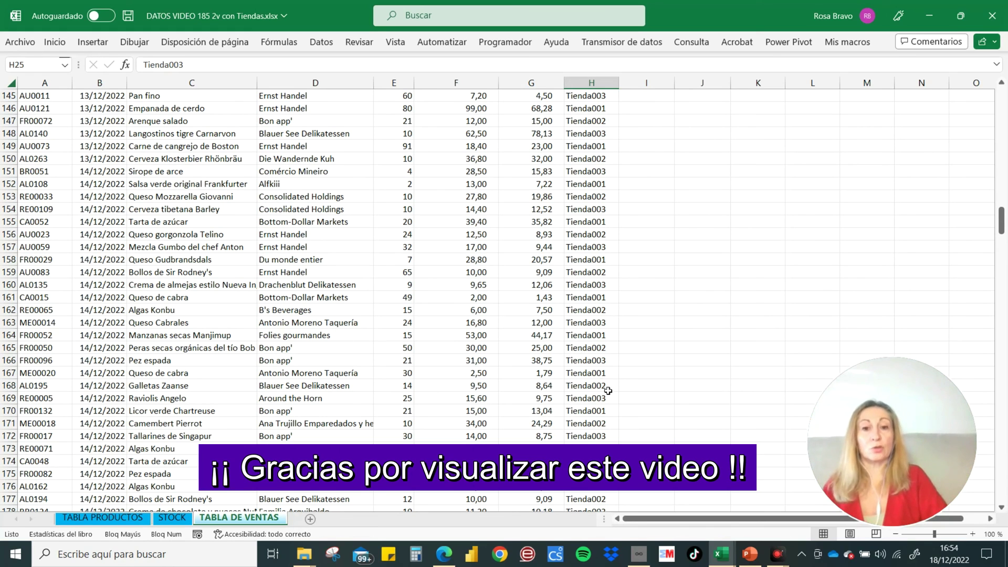
{"action": "scroll", "coordinate": [600, 369], "scroll_direction": "up", "scroll_amount": 6}
{"action": "scroll", "coordinate": [600, 369], "scroll_direction": "up", "scroll_amount": 13}
{"action": "scroll", "coordinate": [599, 369], "scroll_direction": "up", "scroll_amount": 12}
{"action": "scroll", "coordinate": [600, 369], "scroll_direction": "up", "scroll_amount": 12}
{"action": "scroll", "coordinate": [600, 369], "scroll_direction": "up", "scroll_amount": 4}
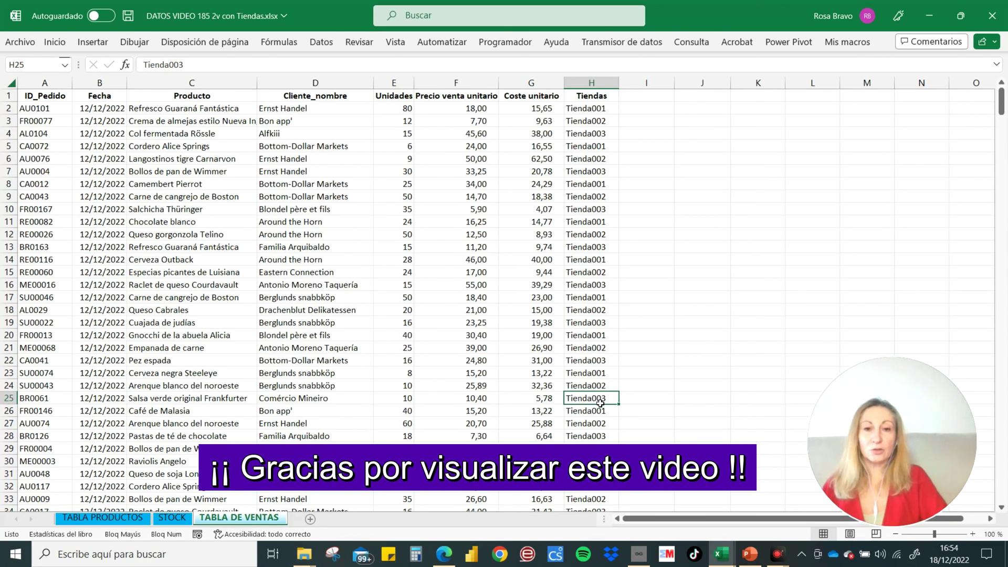
{"action": "left_click", "coordinate": [589, 436]}
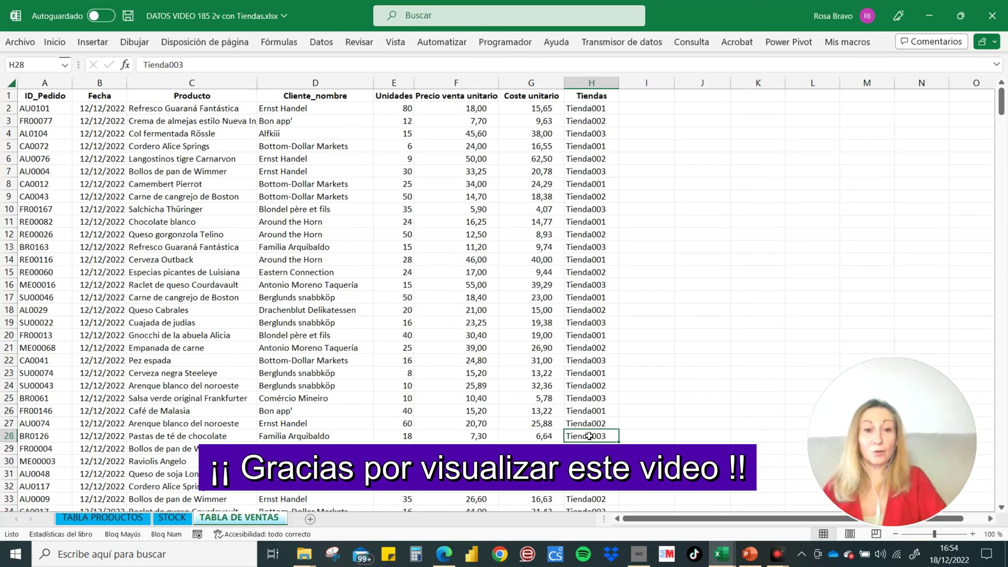